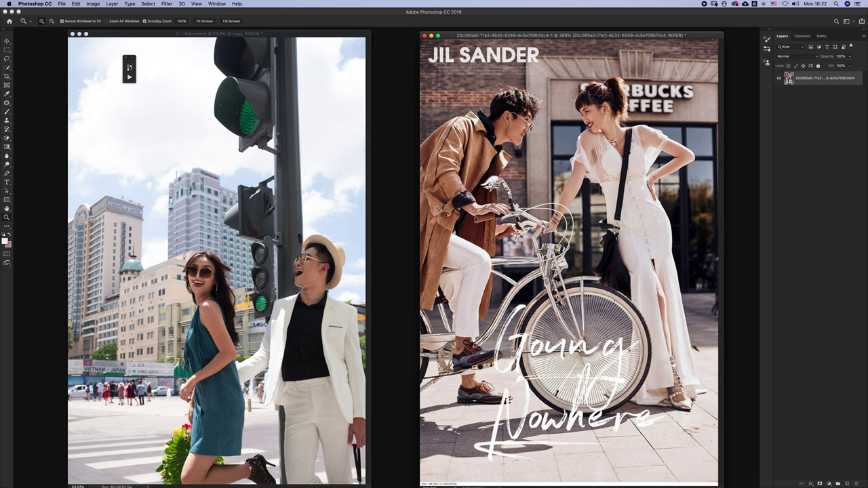
Arrange the two document windows side by side and copy the JIL SANDER poster into the street photo as a new layer
drag(274, 35, 238, 37)
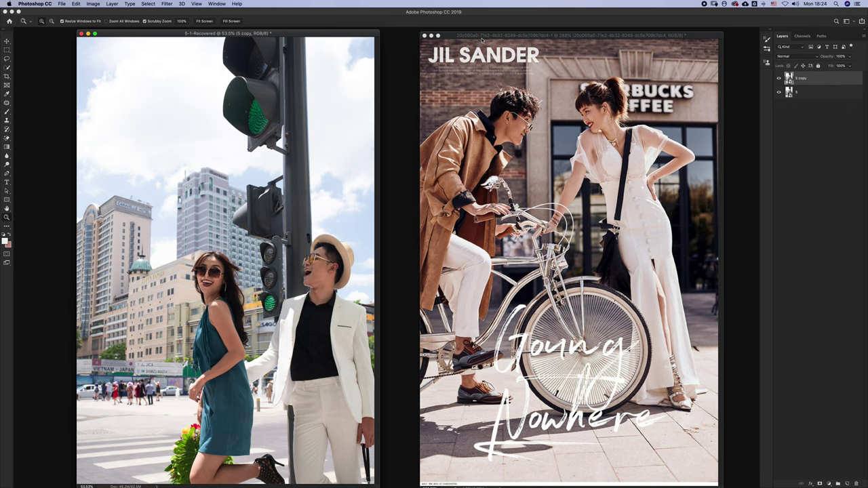
drag(483, 40, 460, 38)
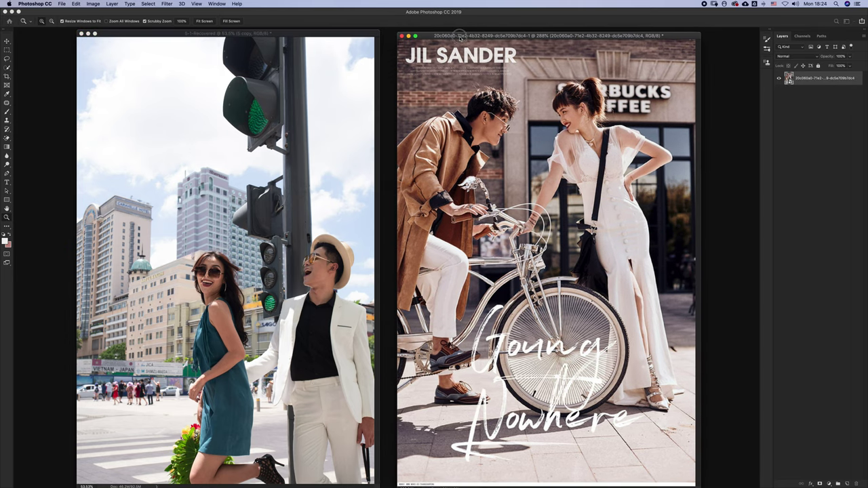
drag(551, 39, 574, 33)
key(v)
drag(589, 204, 205, 194)
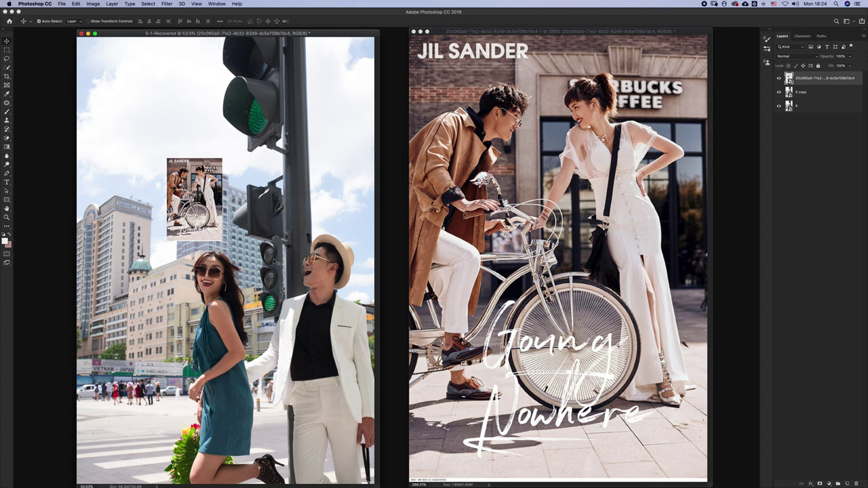
Close the JIL SANDER poster document without saving and dock the street photo's floating window
drag(570, 28, 582, 36)
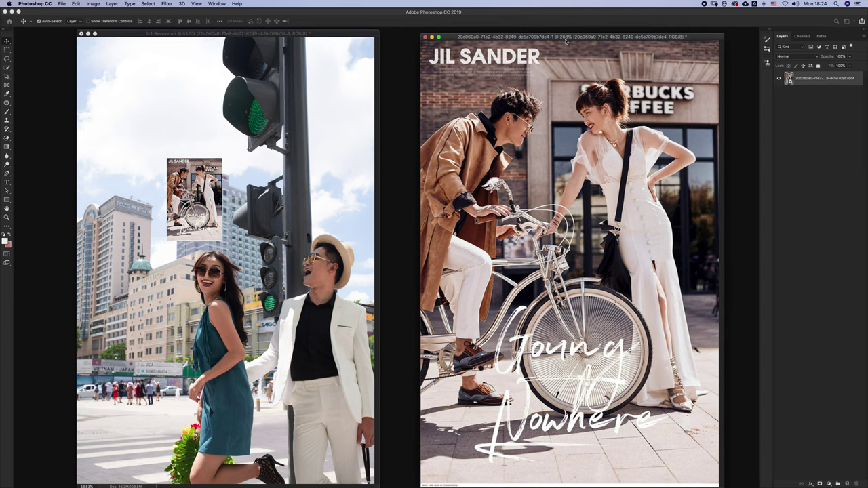
click(426, 37)
click(410, 157)
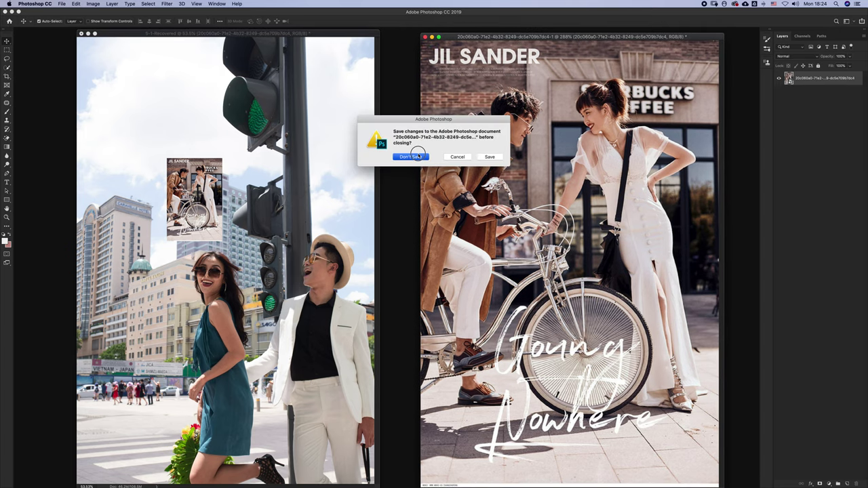
drag(318, 34, 429, 33)
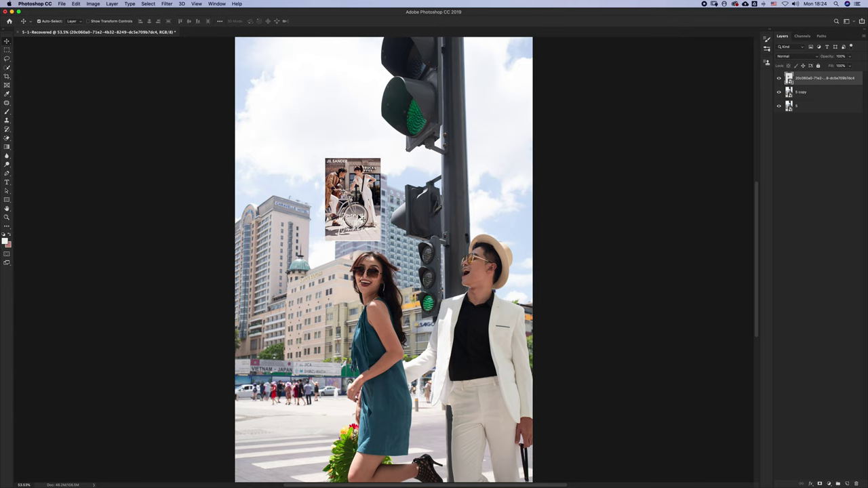
Resize the street photo to 2048 pixels wide and fit it on screen
key(super+alt+i)
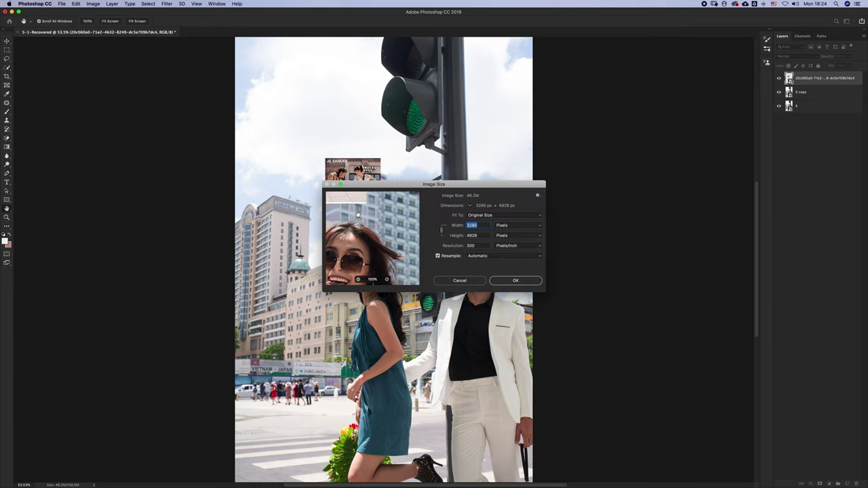
key(Escape)
click(790, 92)
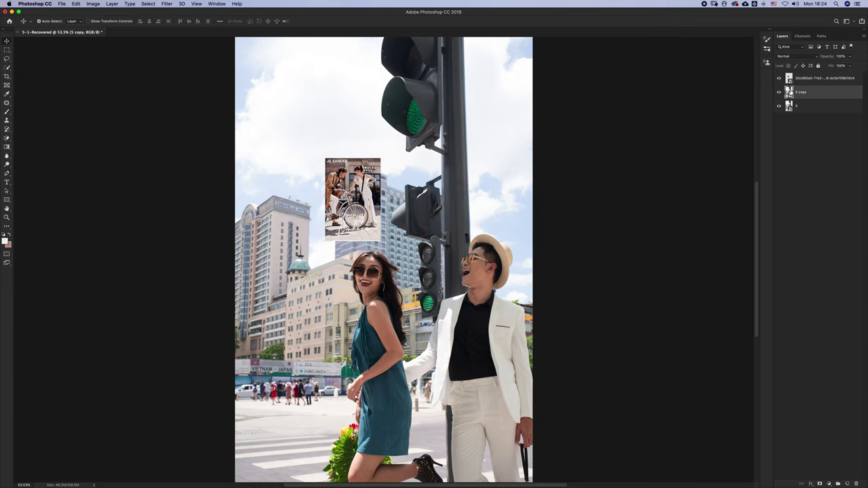
key(super+alt+i)
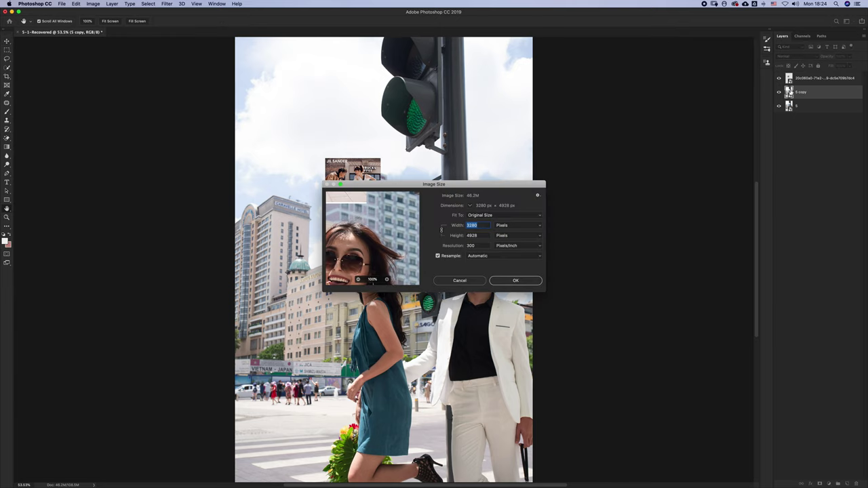
text(2048)
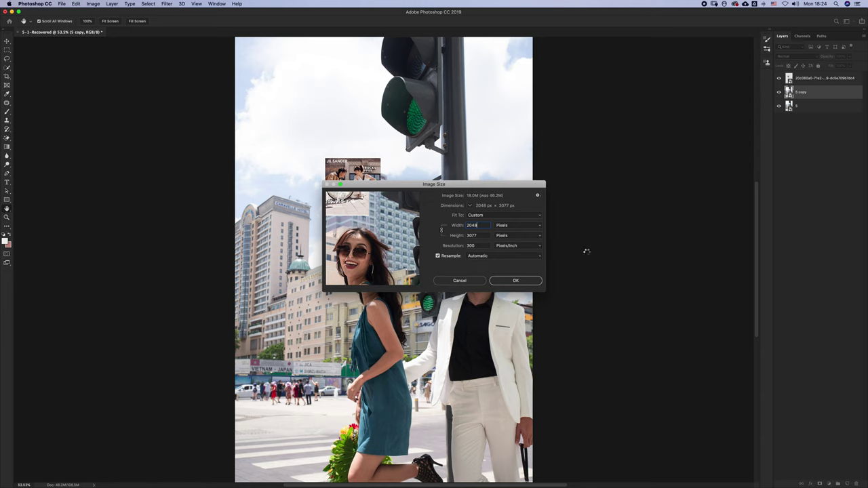
click(514, 281)
key(z)
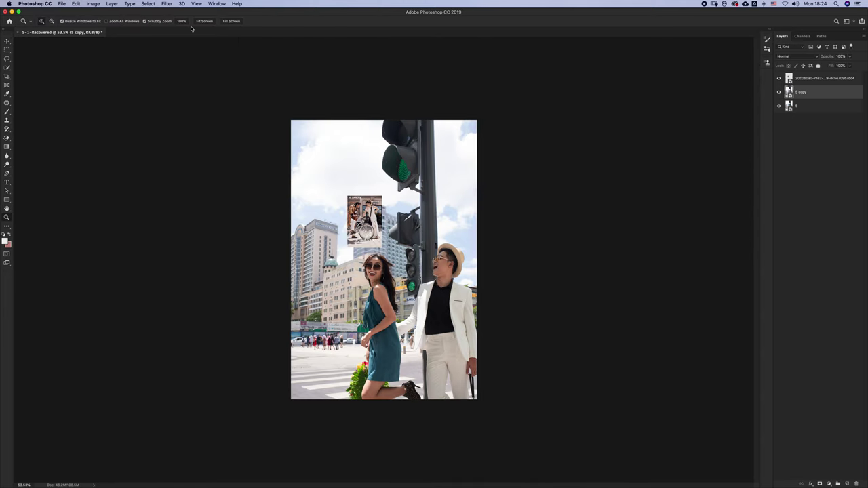
click(204, 21)
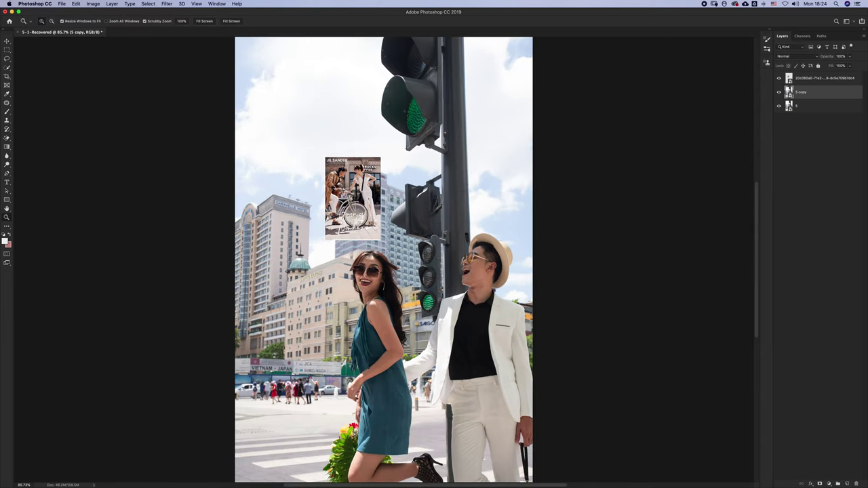
Enlarge the poster layer to about twice its size and place it over the sky beside the traffic light
click(795, 80)
key(ctrl+t)
drag(380, 158, 467, 97)
drag(414, 157, 355, 138)
key(Return)
key(z)
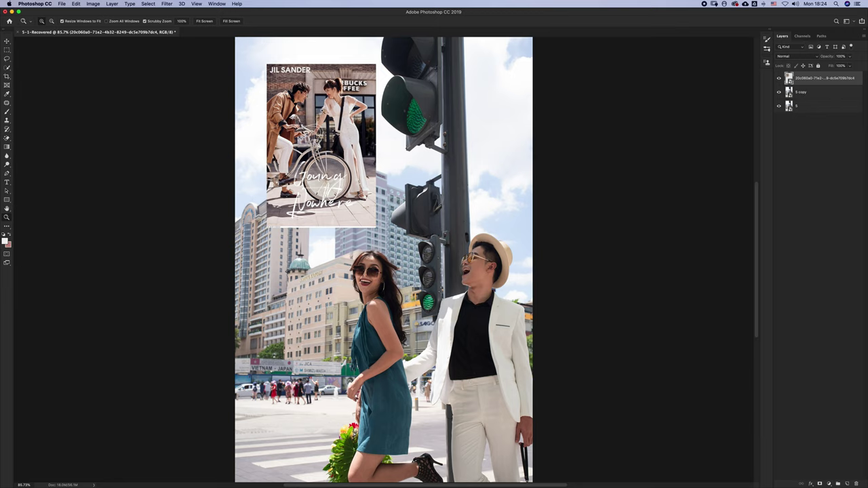
Hide the reference poster layer and make the 5 copy layer active
click(778, 78)
click(789, 93)
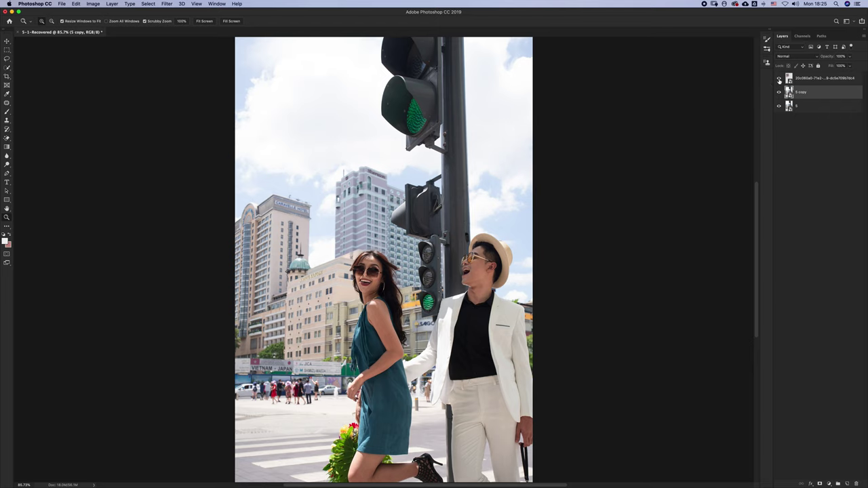
click(779, 79)
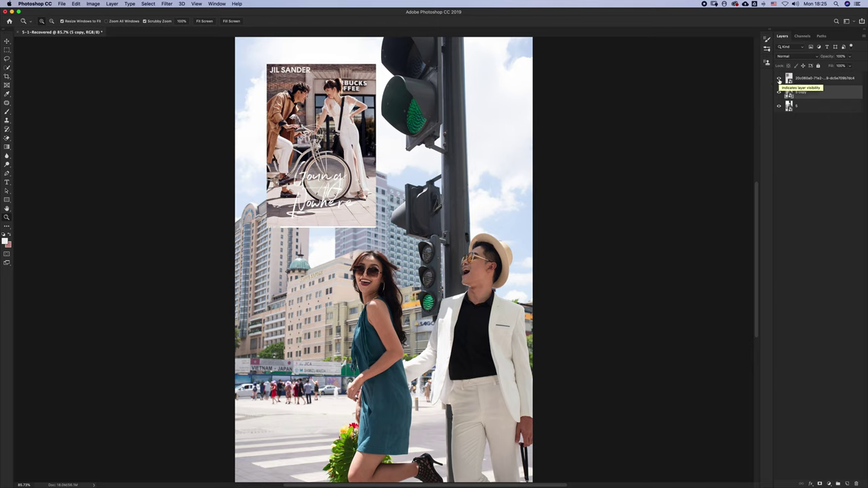
click(779, 79)
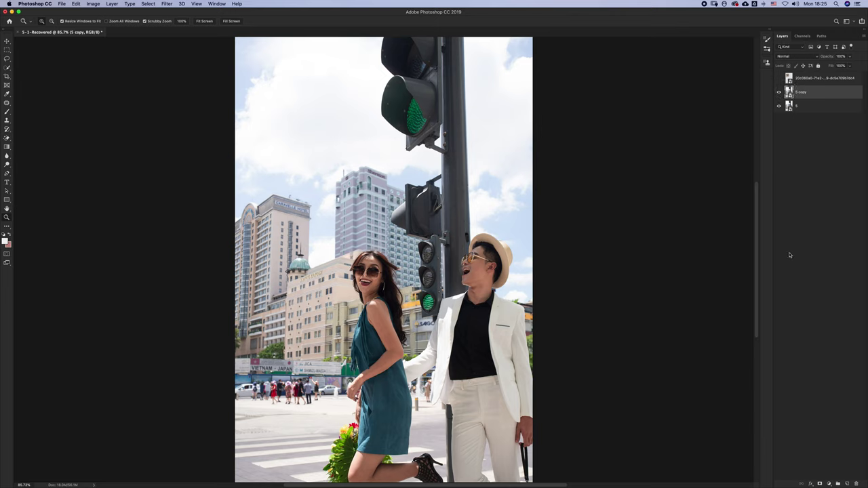
Add a Hue/Saturation adjustment above the 5 copy layer and lower the Blues saturation to -71
click(828, 484)
click(841, 410)
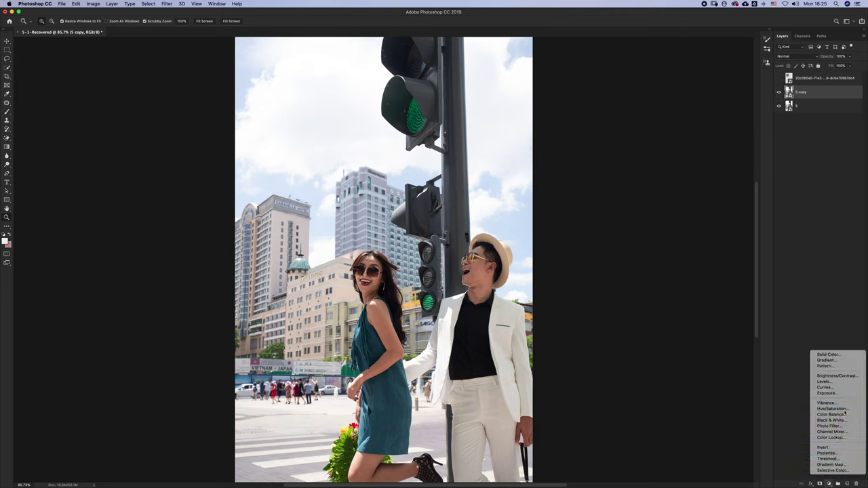
click(574, 179)
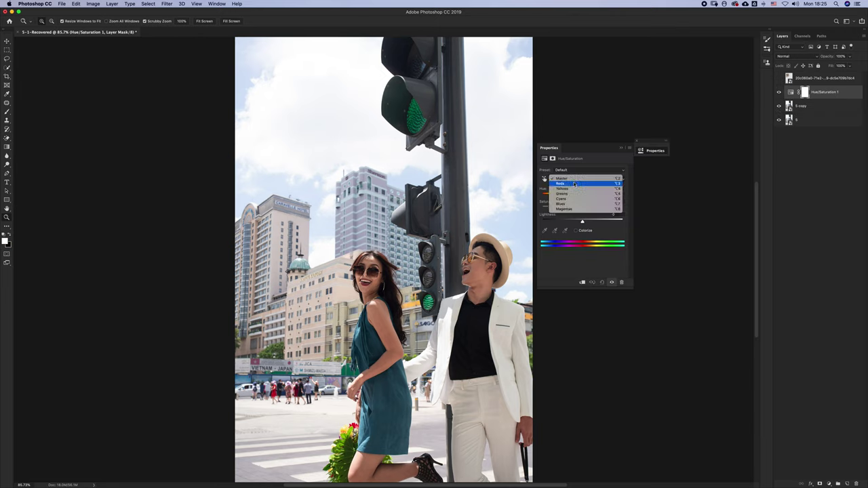
click(574, 203)
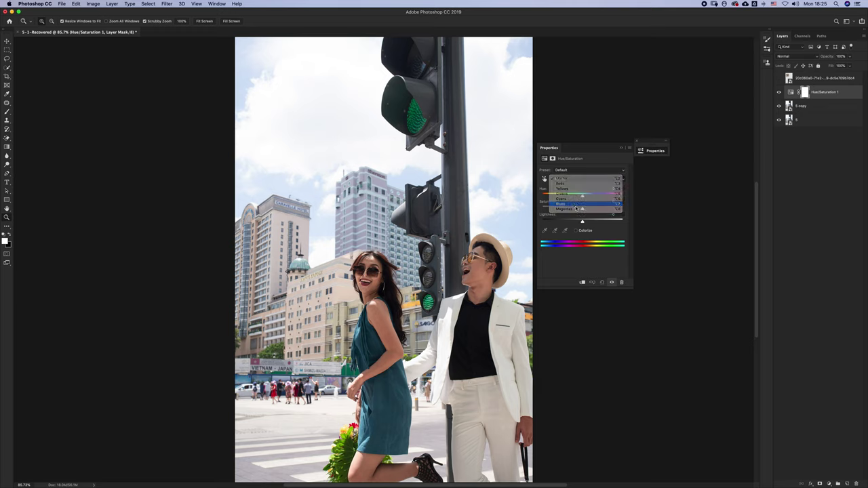
drag(582, 209, 554, 210)
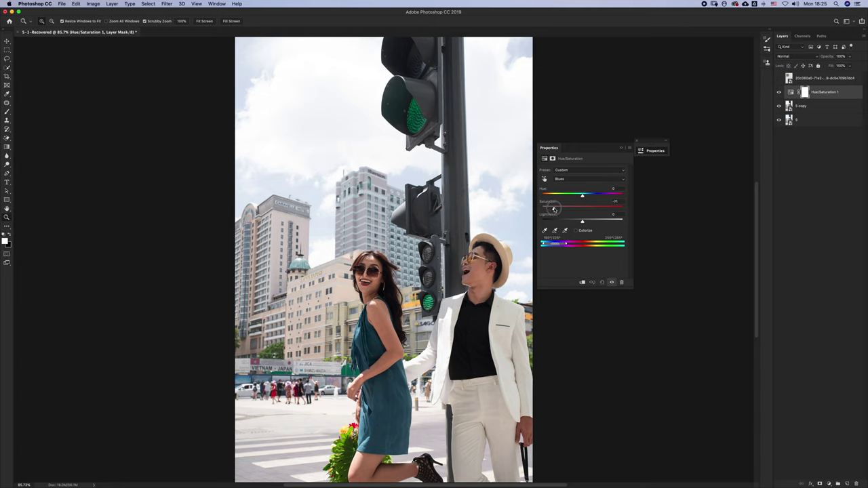
Lower the Cyans saturation to about -50 in the Hue/Saturation adjustment and compare before and after
click(569, 179)
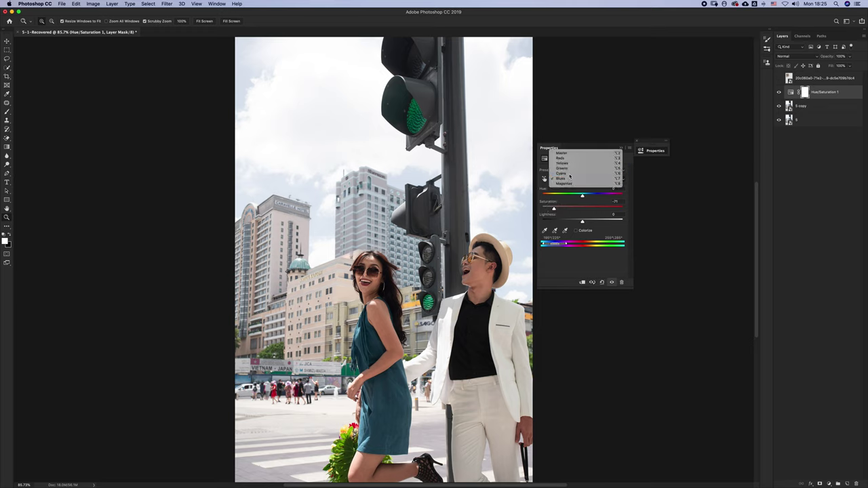
click(561, 173)
mouse_move(557, 210)
mouse_down()
mouse_move(576, 211)
mouse_move(562, 210)
mouse_up()
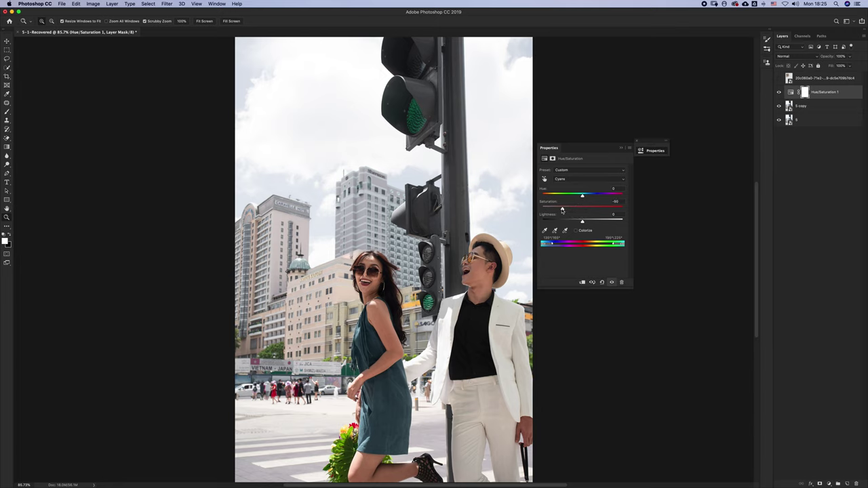
click(612, 282)
click(612, 282)
click(612, 282)
click(613, 282)
Reduce the saturation of the Greens in the Hue/Saturation adjustment
click(573, 178)
click(573, 173)
drag(582, 208, 566, 209)
Compare the photo with and without the Hue/Saturation adjustment
click(612, 282)
click(612, 282)
click(612, 282)
click(612, 282)
click(612, 282)
click(612, 282)
click(612, 282)
click(612, 282)
click(612, 282)
click(613, 282)
click(612, 282)
click(612, 282)
Put away the adjustment settings and show the reference poster layer again to compare its colours with the photo
click(621, 149)
click(788, 78)
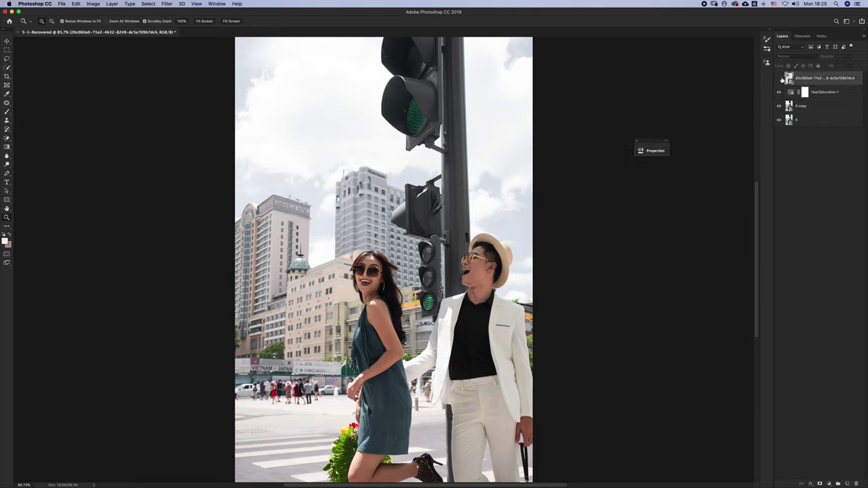
click(779, 78)
click(778, 79)
click(778, 78)
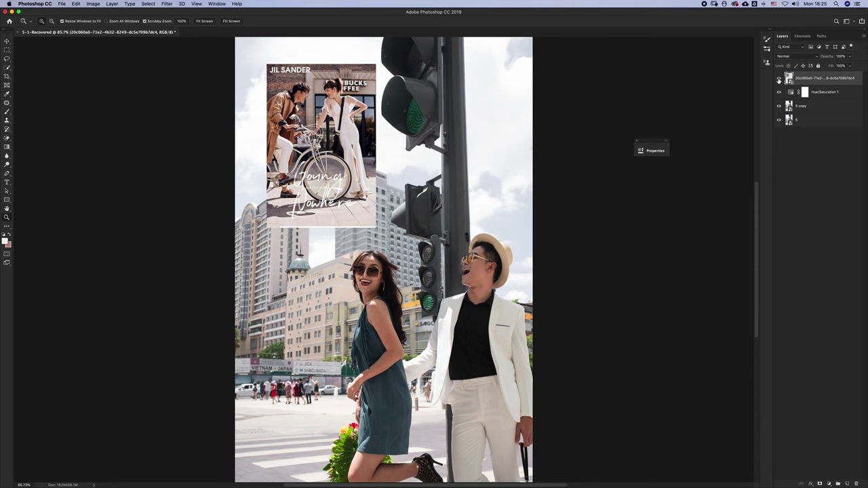
click(778, 79)
click(778, 79)
Add a Solid Color fill layer above Hue/Saturation 1, using the near-black #100f13 sampled from the reference poster
click(790, 92)
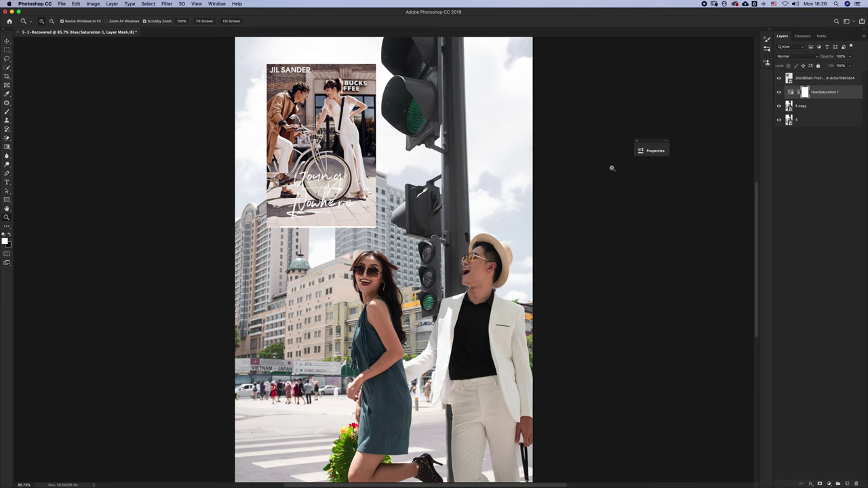
click(637, 142)
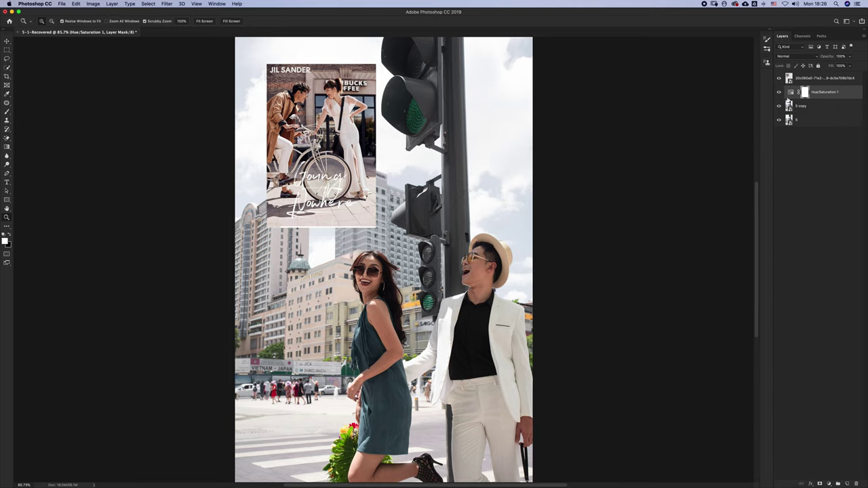
click(831, 483)
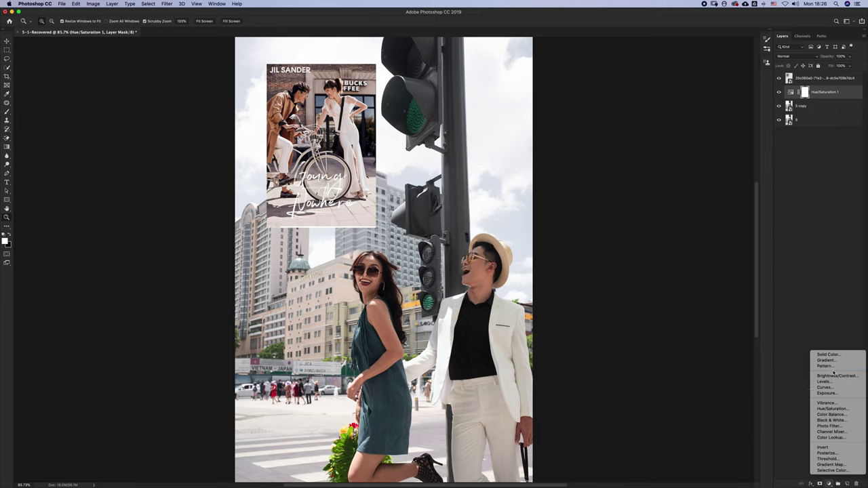
click(667, 341)
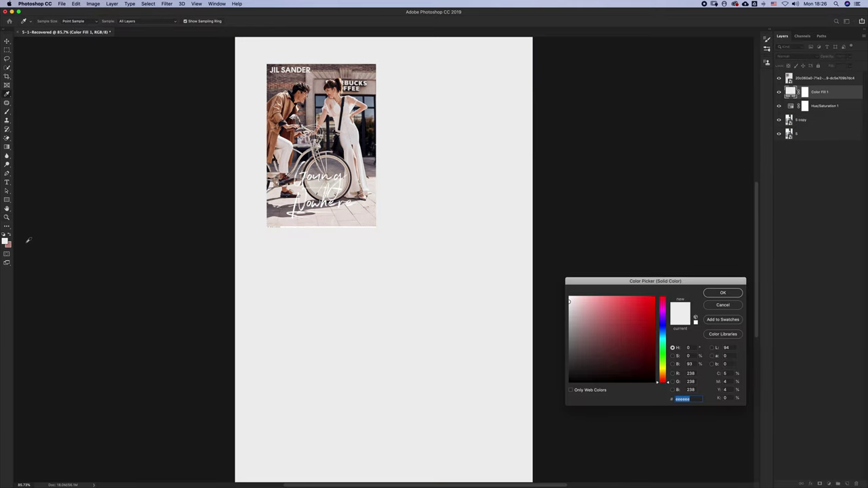
drag(288, 97, 287, 98)
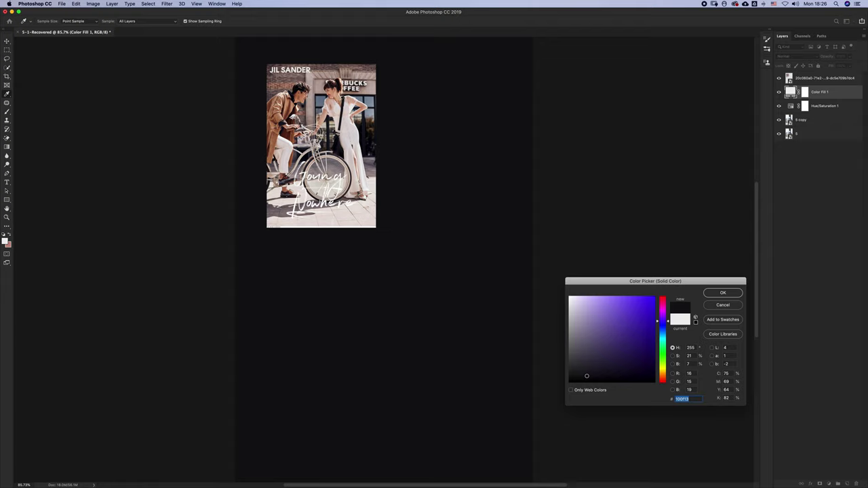
click(723, 292)
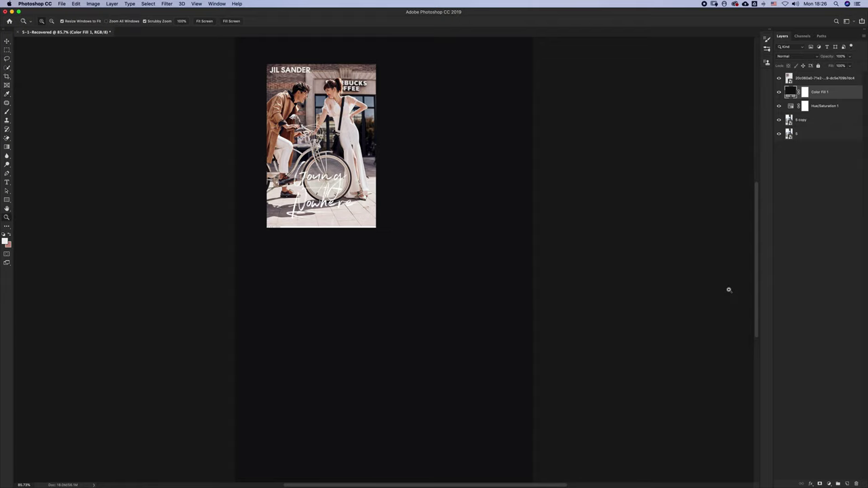
Set the dark colour fill layer to Multiply blending at 10% opacity
click(796, 57)
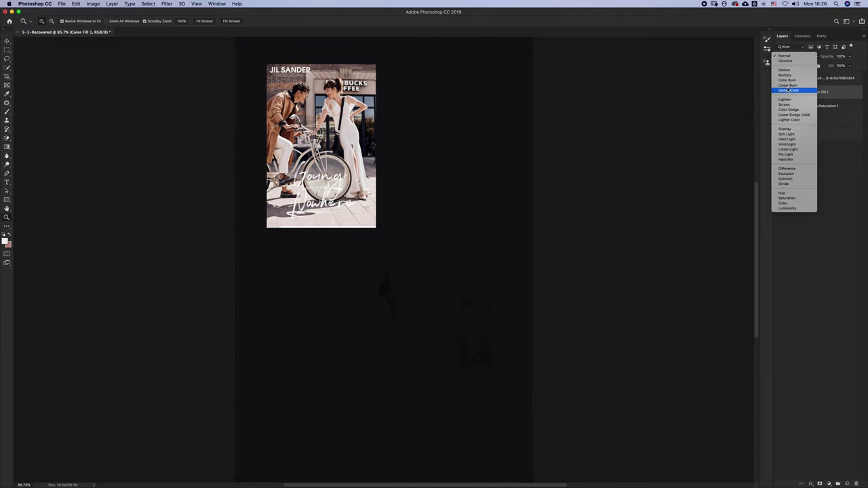
click(787, 76)
click(852, 58)
drag(850, 67, 820, 65)
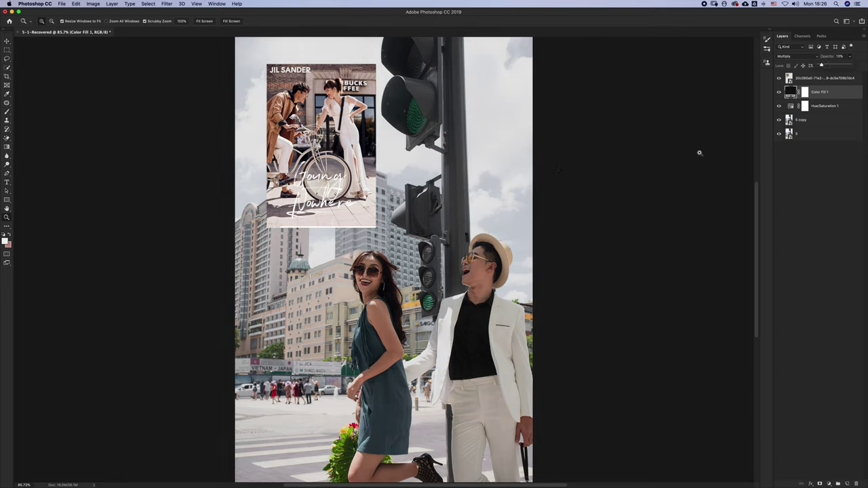
Add a Solid Color fill layer above Color Fill 1, using the warm off-white #eae3e0 sampled from the reference poster
click(829, 483)
click(826, 355)
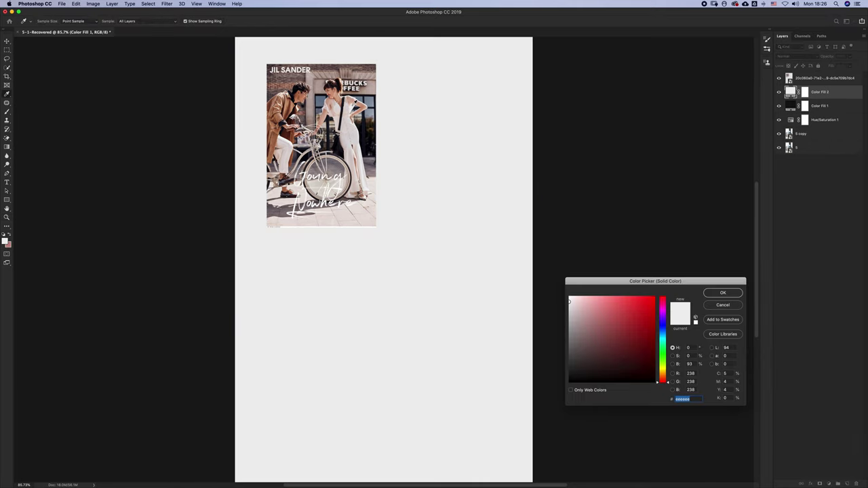
click(352, 107)
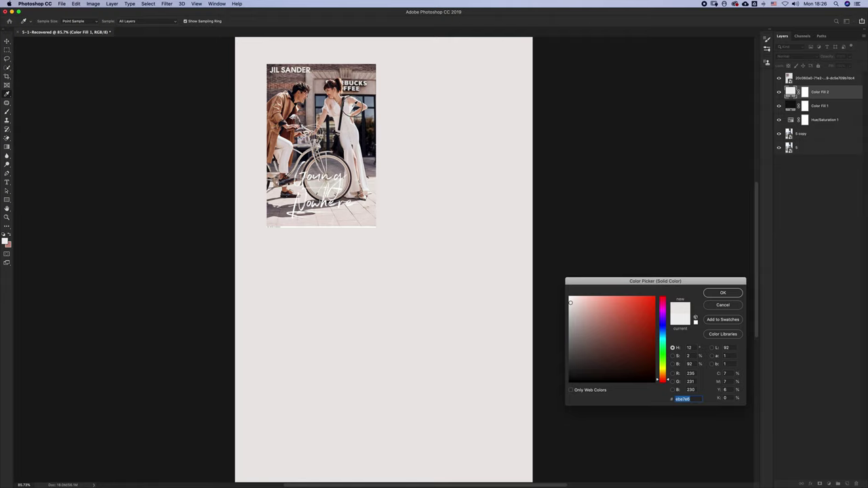
click(352, 106)
click(347, 212)
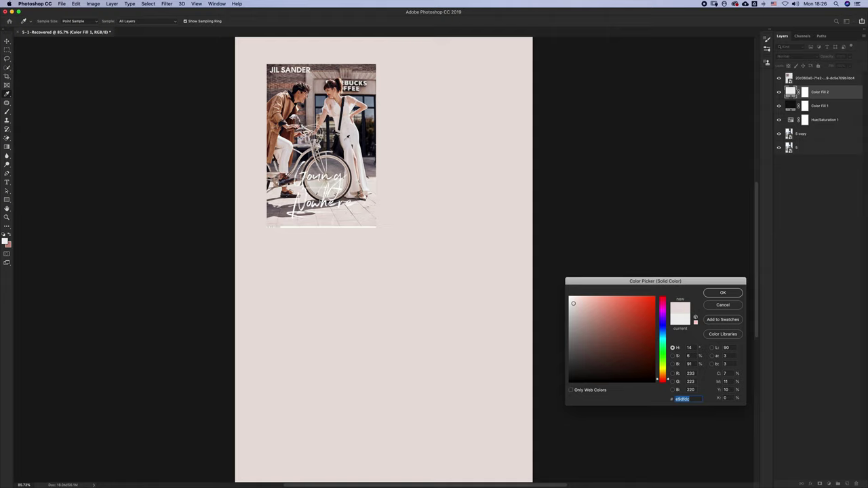
click(351, 106)
click(346, 209)
click(345, 211)
click(346, 214)
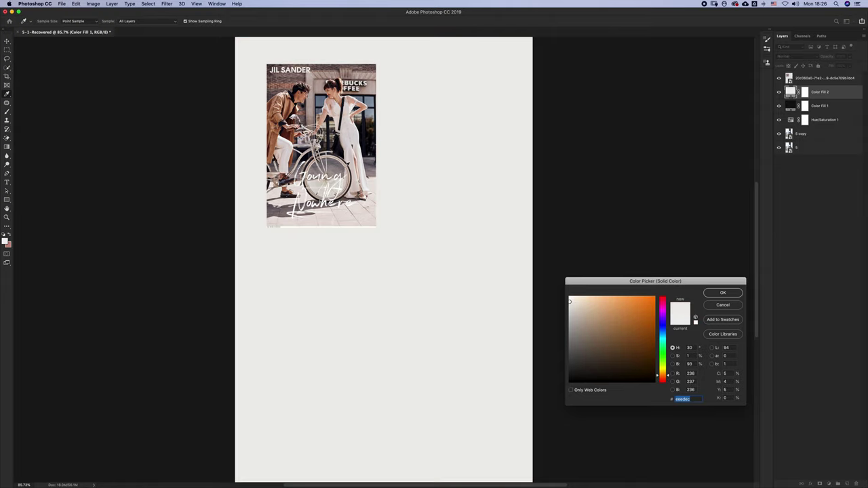
click(345, 215)
click(341, 112)
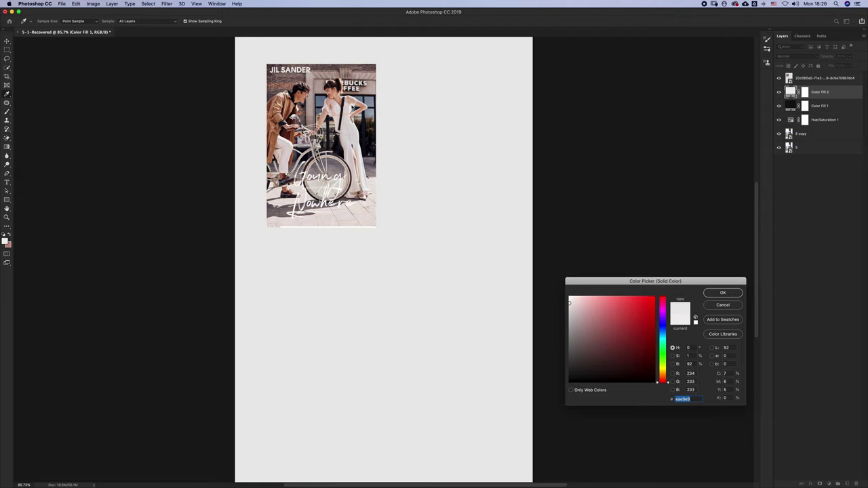
click(350, 208)
click(346, 210)
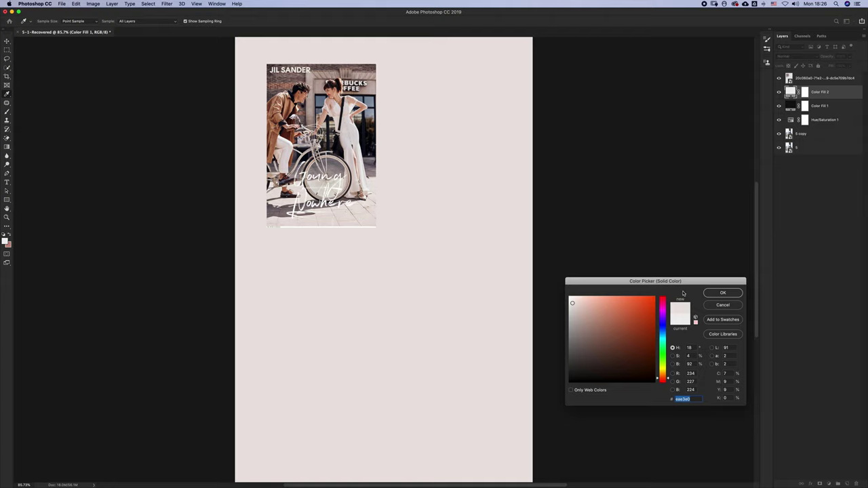
click(720, 293)
Set the off-white fill layer to Screen blending at 10% opacity
click(784, 55)
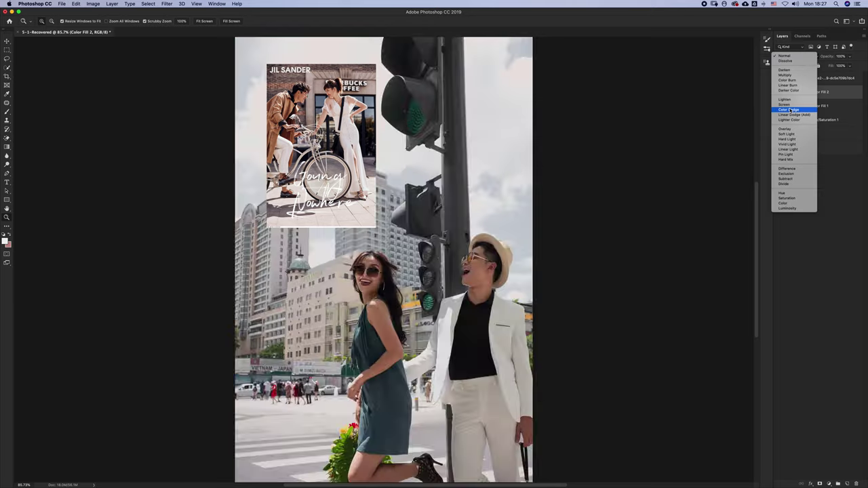
click(791, 105)
drag(849, 56, 822, 65)
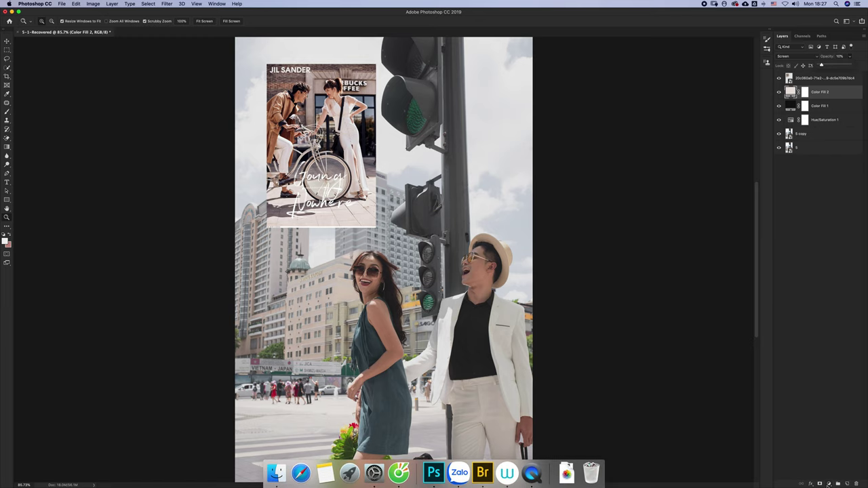
Add a Solid Color fill layer above Color Fill 2, sampling the poster's midtones and adjusting the pick to the dusty brown #ac887b
click(829, 483)
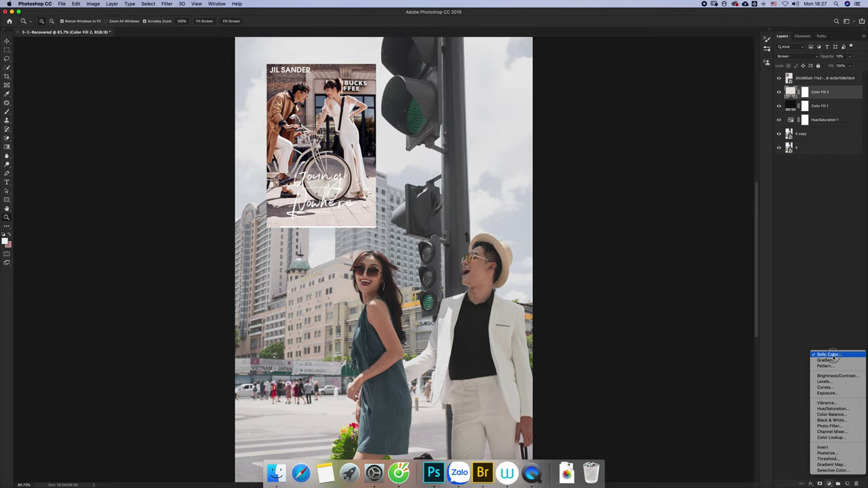
key(Escape)
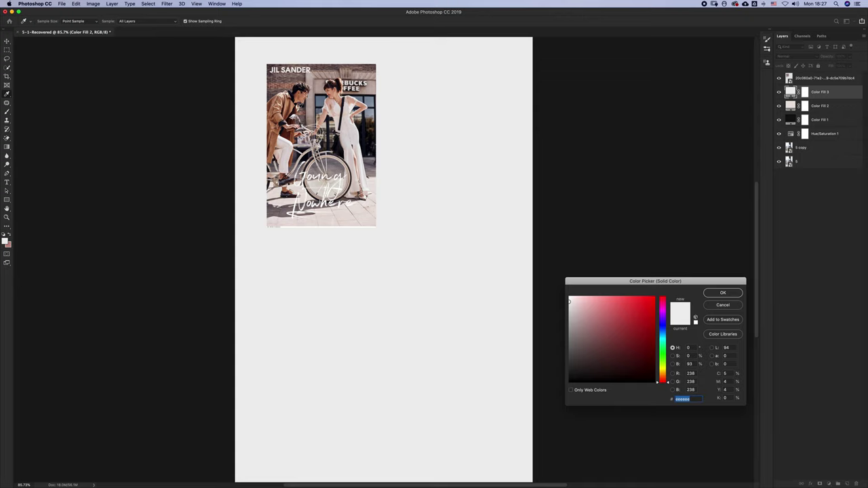
click(302, 108)
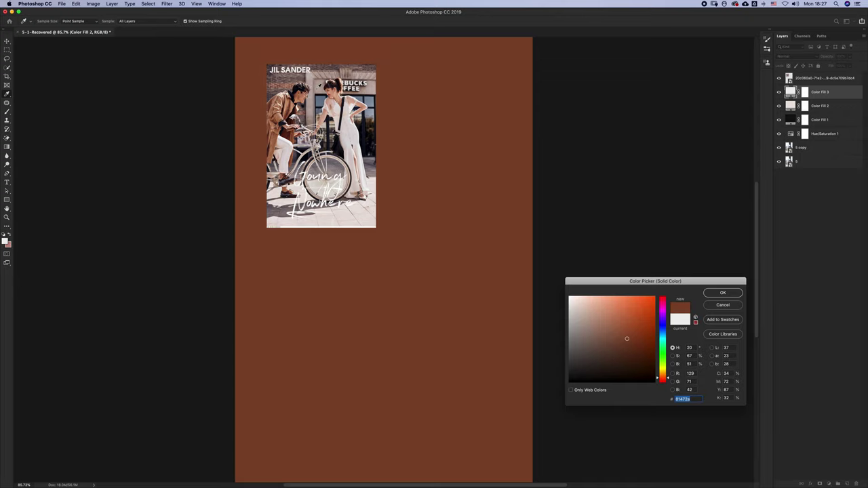
click(580, 318)
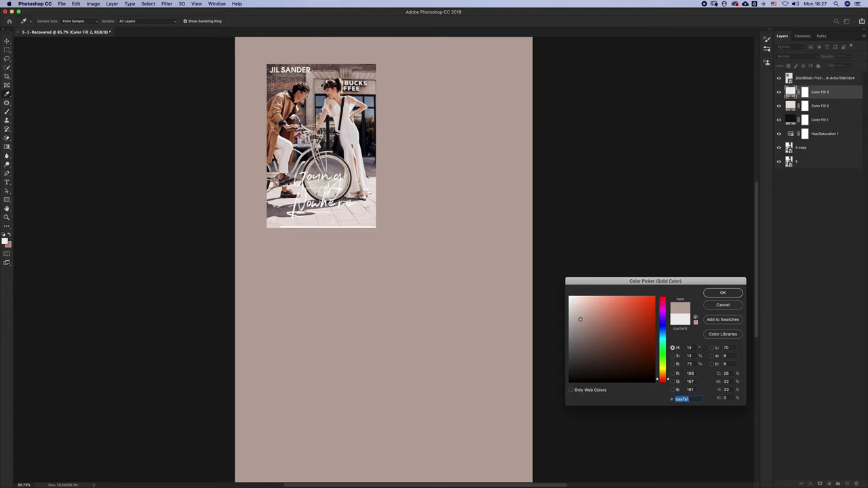
click(343, 209)
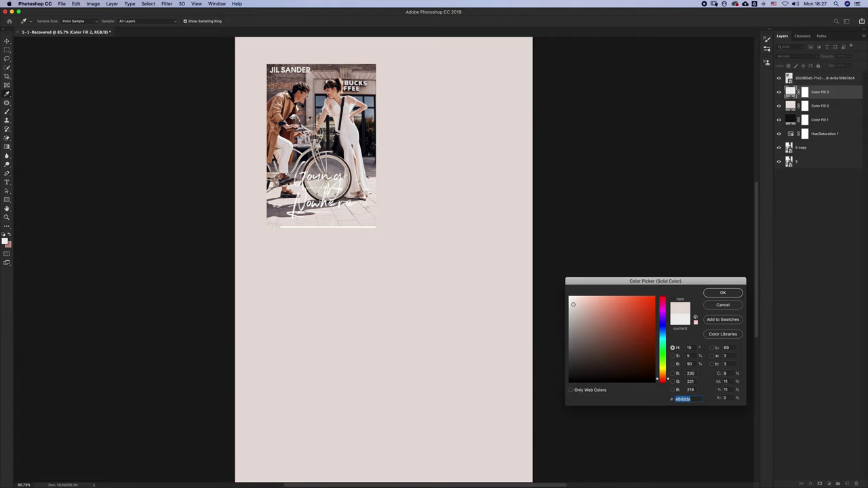
click(316, 92)
click(328, 90)
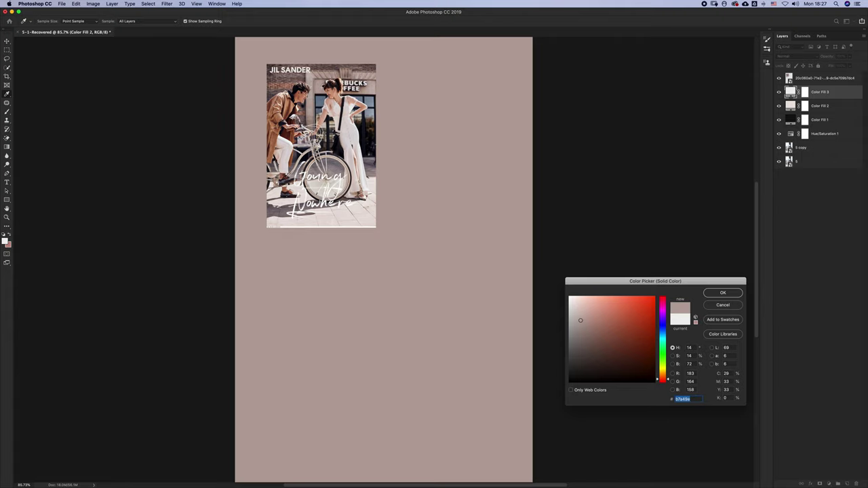
click(286, 115)
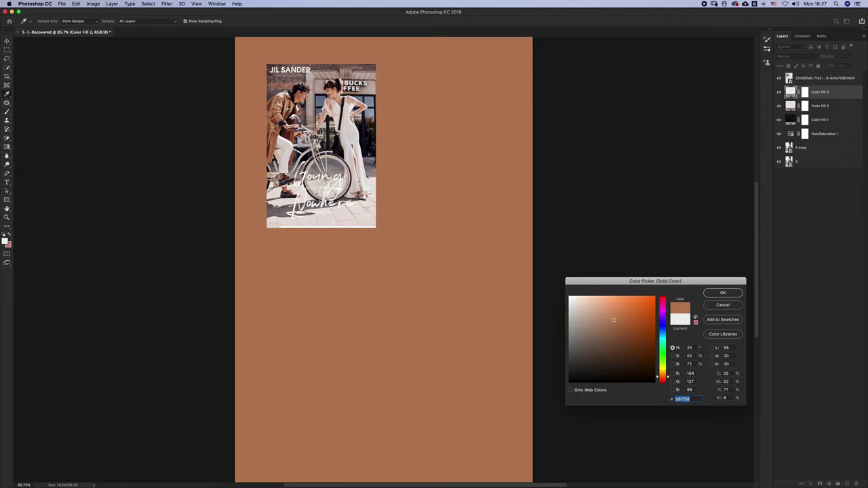
click(318, 87)
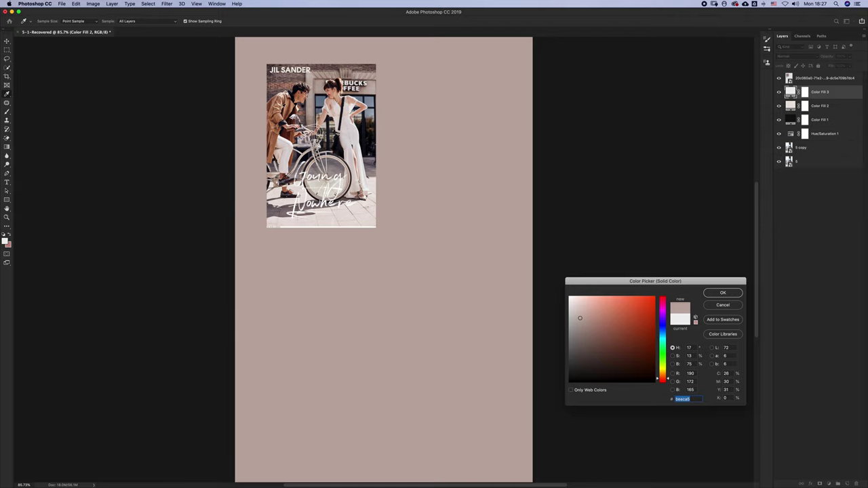
click(286, 112)
click(326, 90)
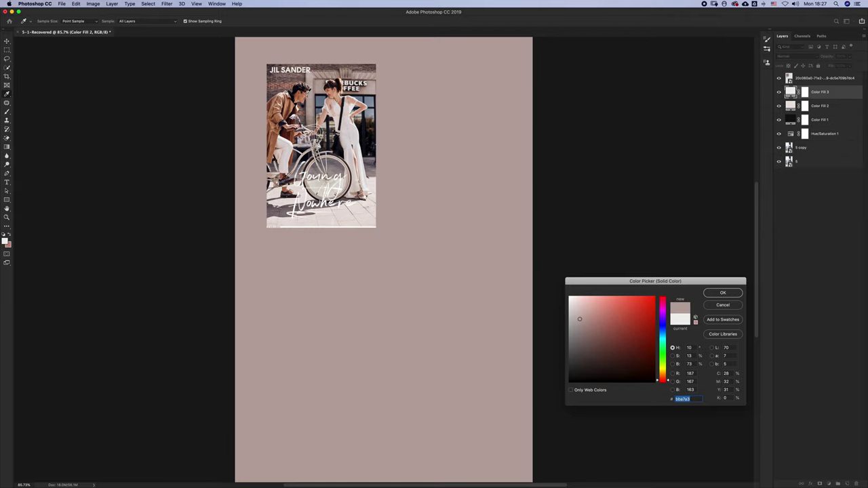
click(288, 112)
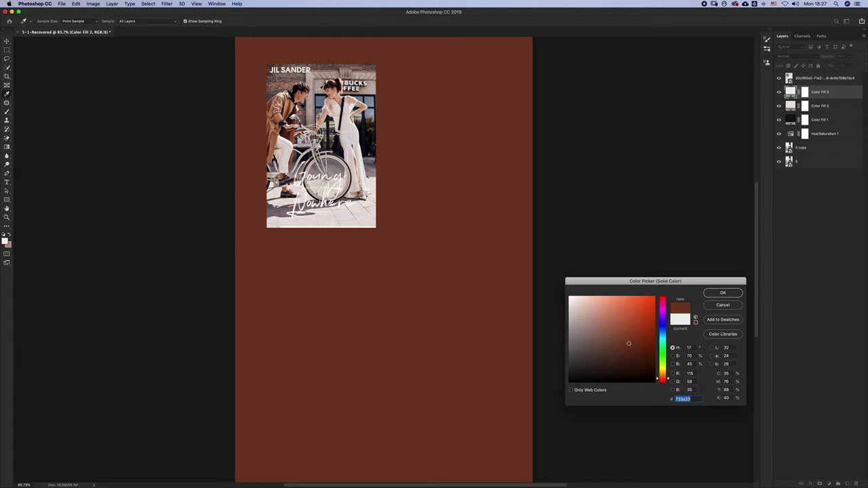
click(308, 101)
drag(309, 100, 322, 85)
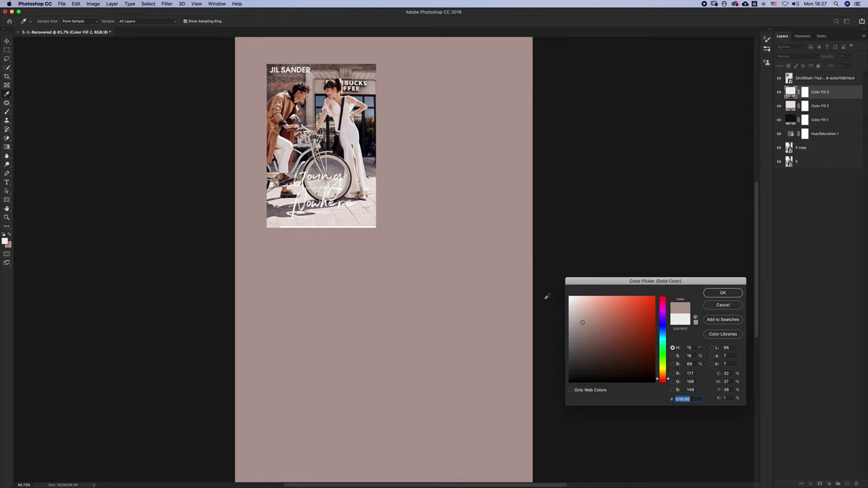
drag(581, 322, 593, 324)
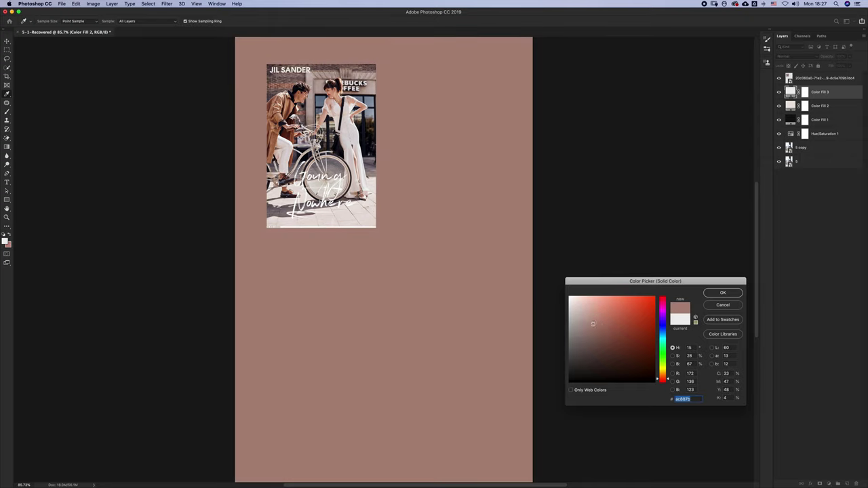
click(725, 294)
Set the brown fill layer to Soft Light blending and change its colour to a more saturated reddish brown, about #9a5d48
click(789, 60)
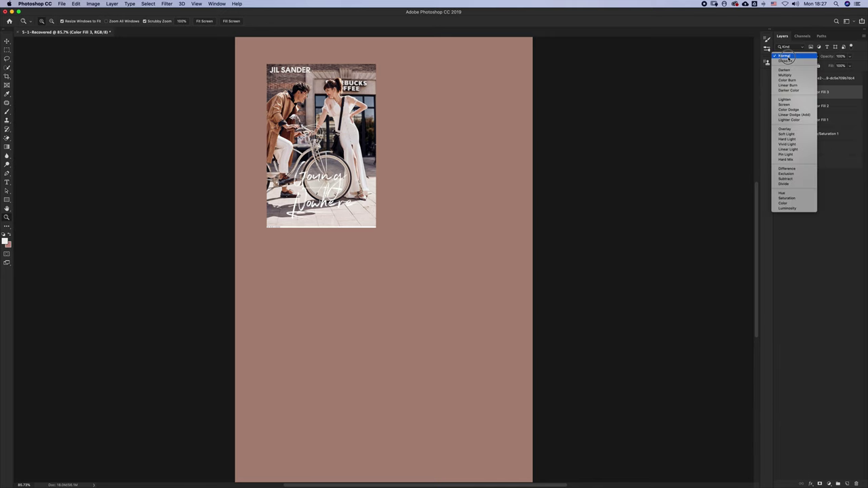
click(789, 134)
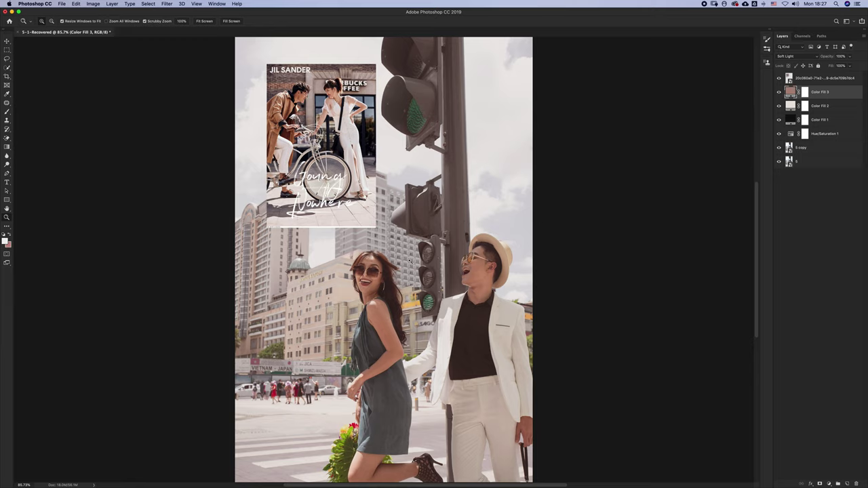
double_click(790, 93)
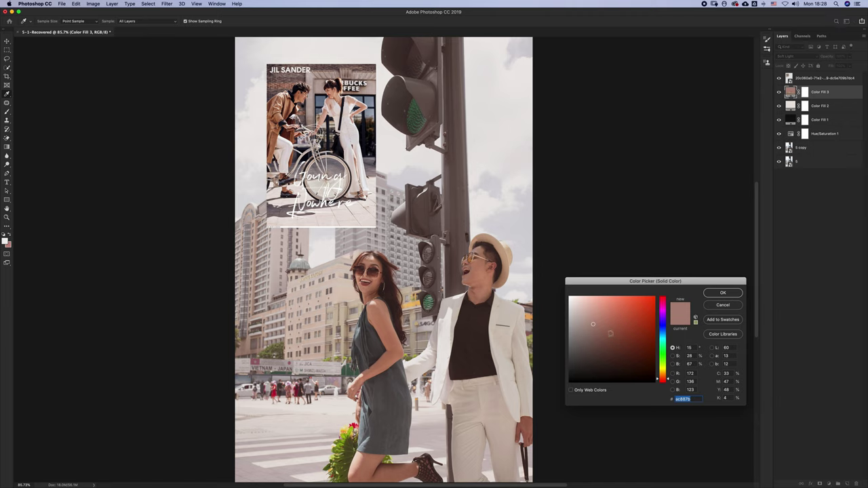
click(611, 332)
drag(611, 332, 613, 329)
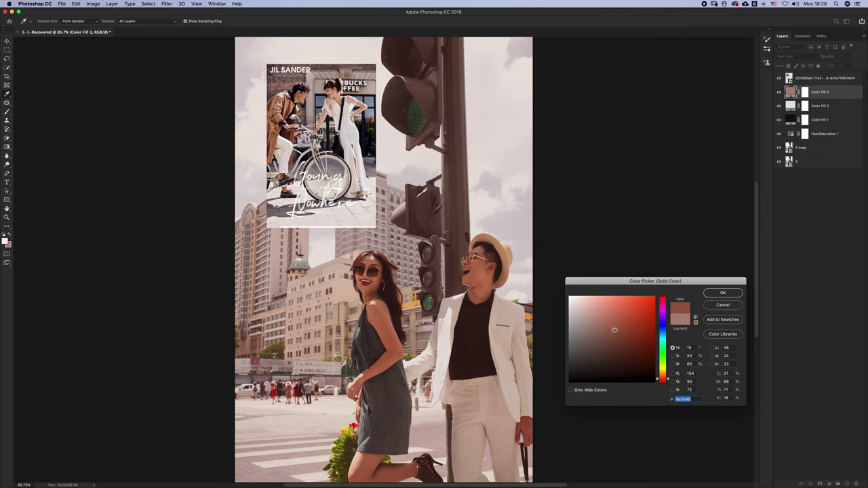
drag(614, 330, 616, 330)
click(723, 292)
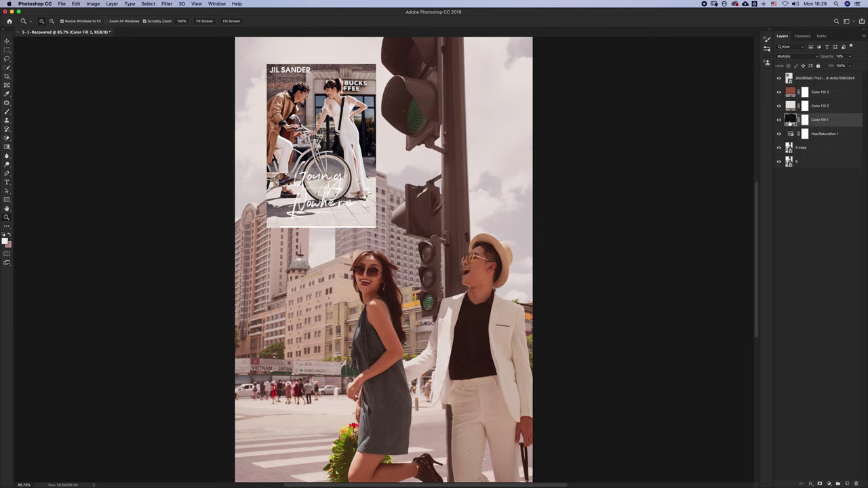
Limit Color Fill 1 to the shadows by splitting its Blend If underlying-layer highlight slider to about 70 / 110
click(791, 107)
click(790, 122)
double_click(849, 120)
drag(211, 177, 234, 77)
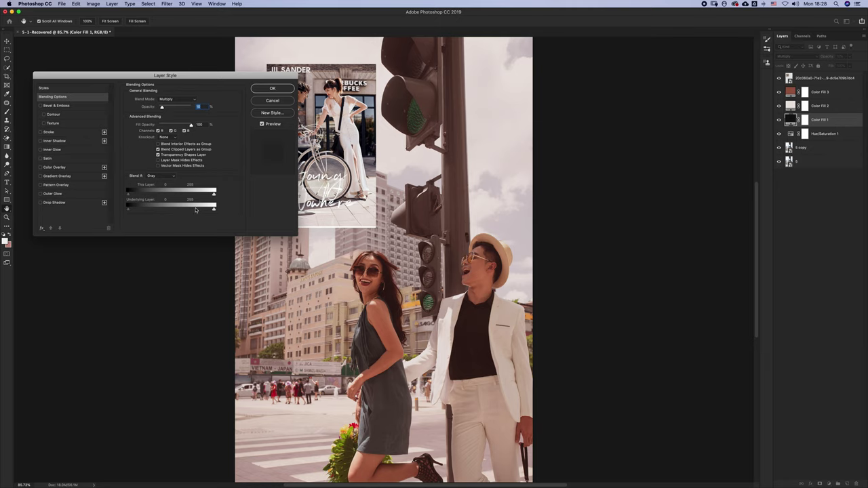
drag(213, 210, 153, 210)
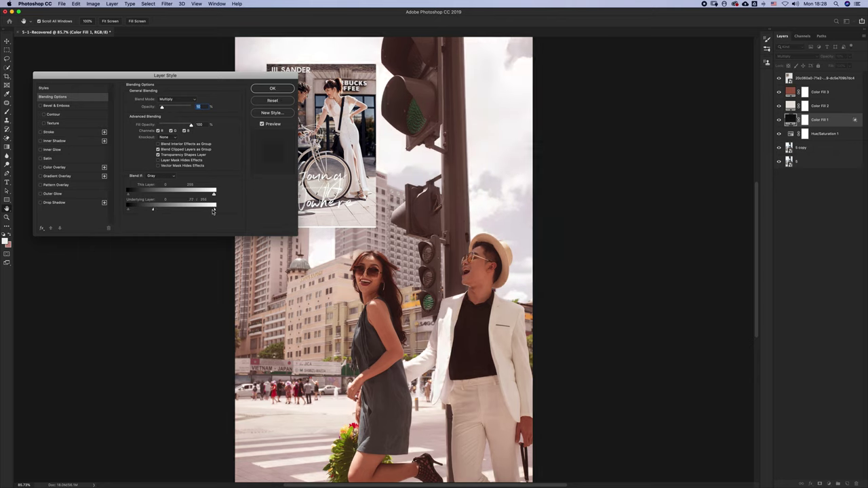
drag(214, 210, 164, 210)
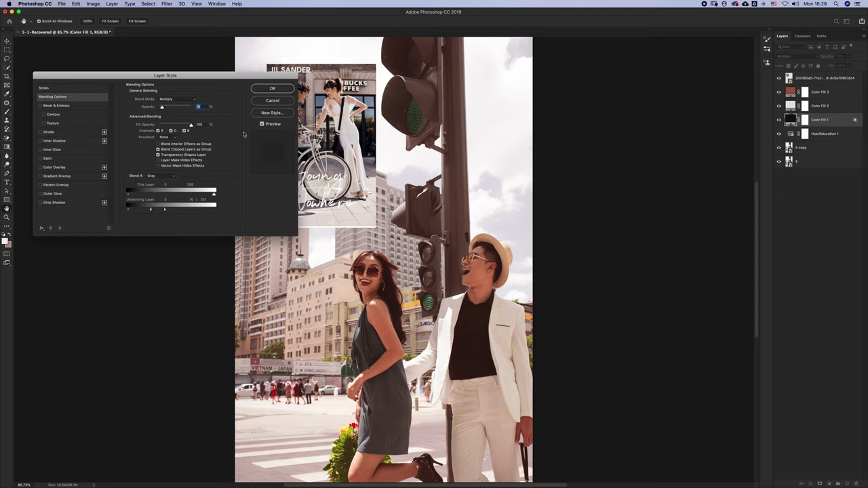
click(272, 89)
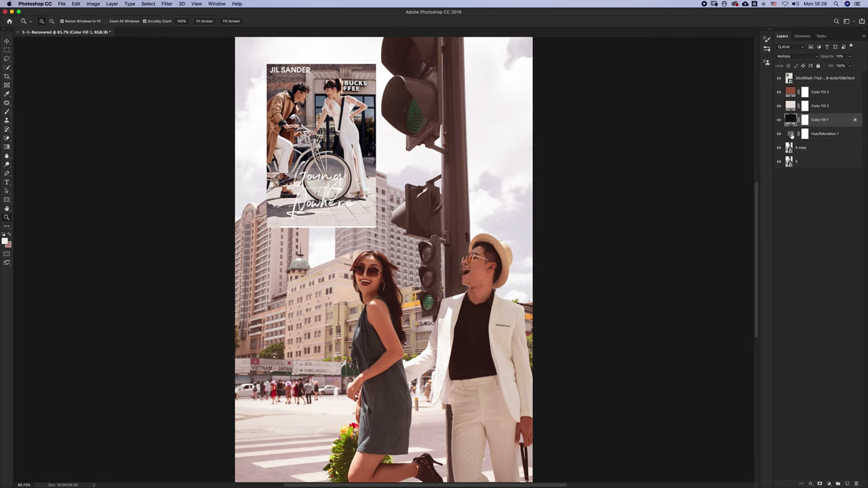
Fade Color Fill 2 out of the shadows by splitting its Blend If underlying-layer shadow slider out to about 190
click(802, 106)
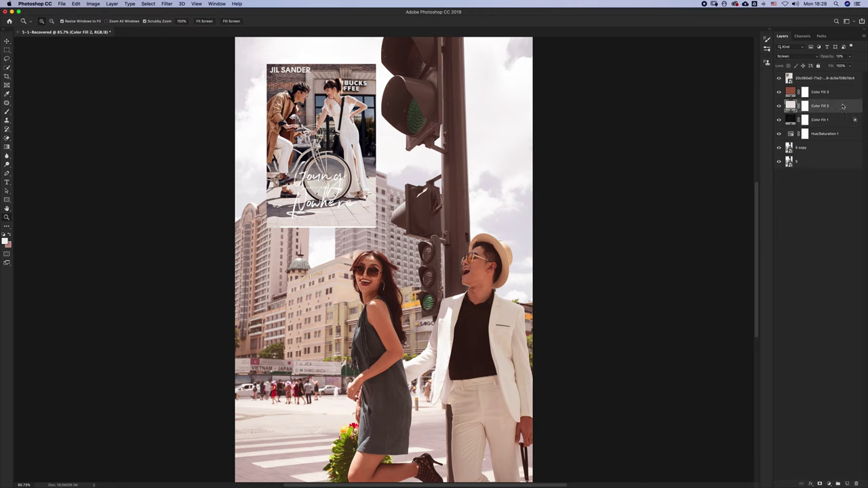
double_click(843, 107)
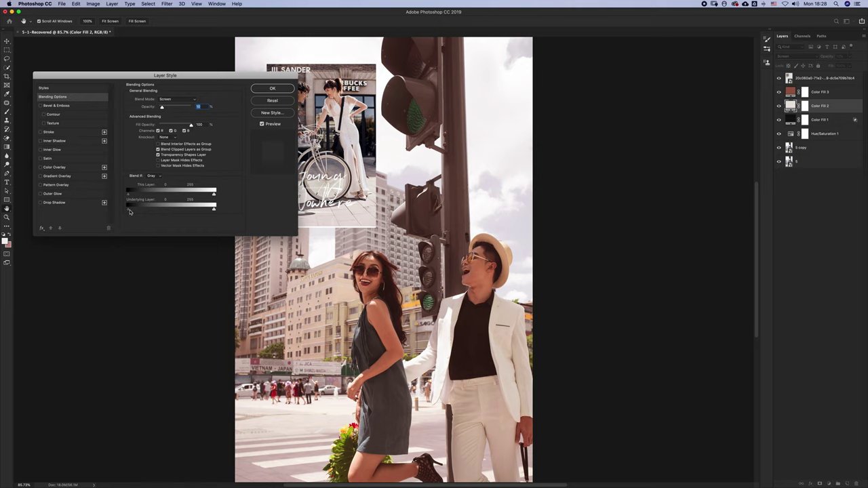
drag(129, 209, 194, 212)
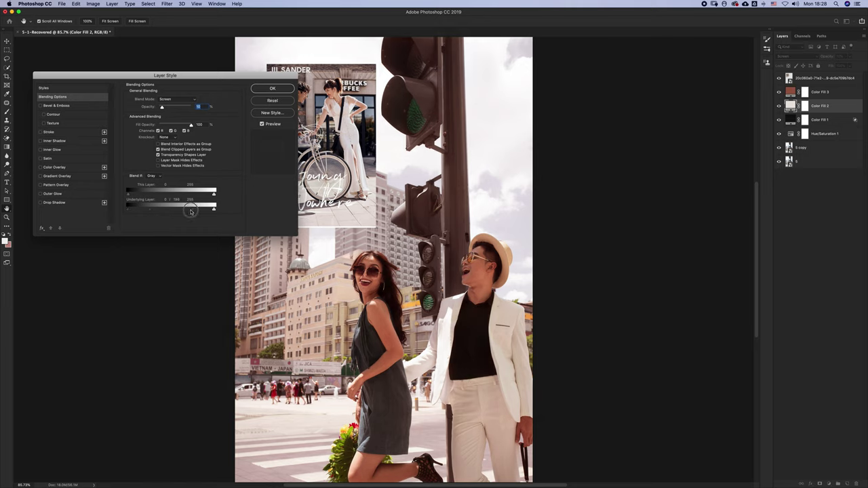
drag(129, 210, 191, 212)
click(273, 89)
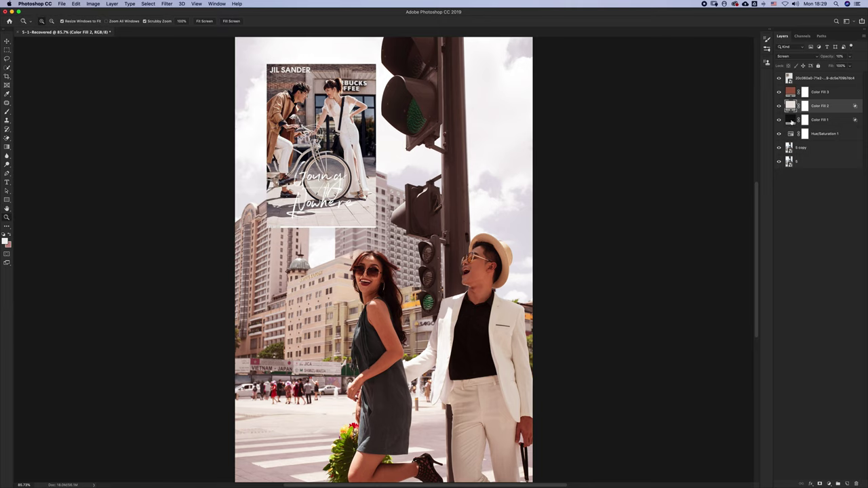
Group the Color Fill 1 and Color Fill 2 layers, compare the photo with the group off and on, and expand it
key(super+g)
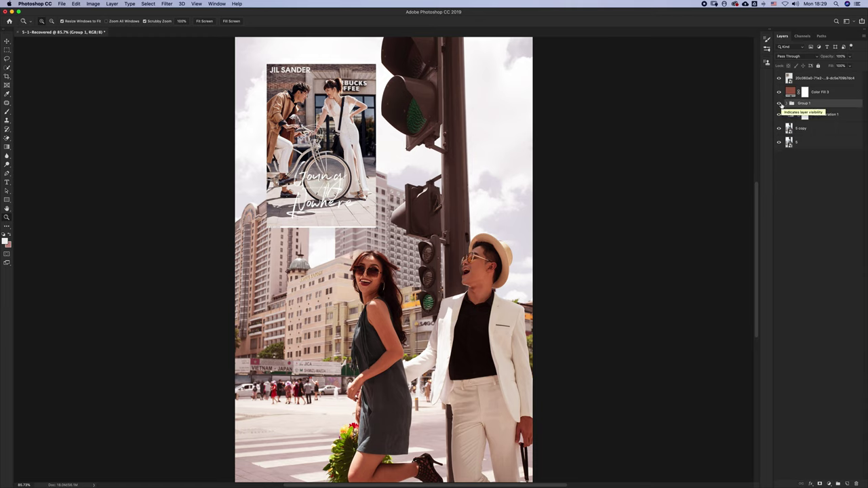
click(779, 103)
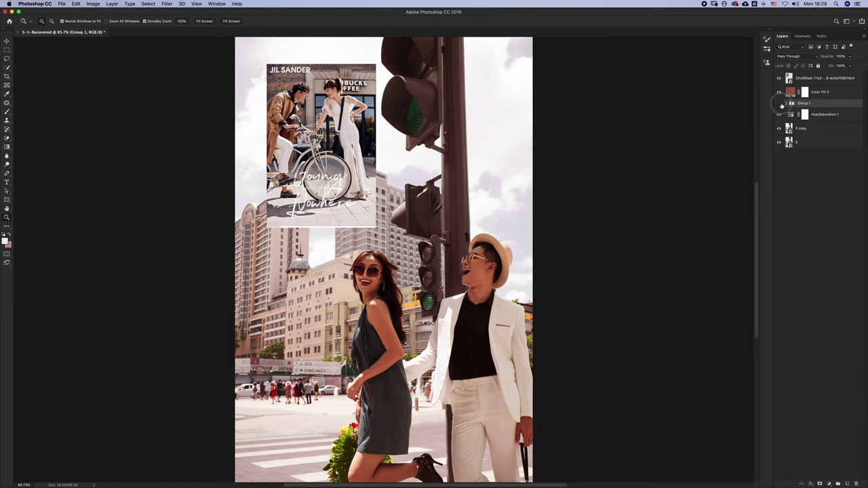
click(779, 103)
click(785, 103)
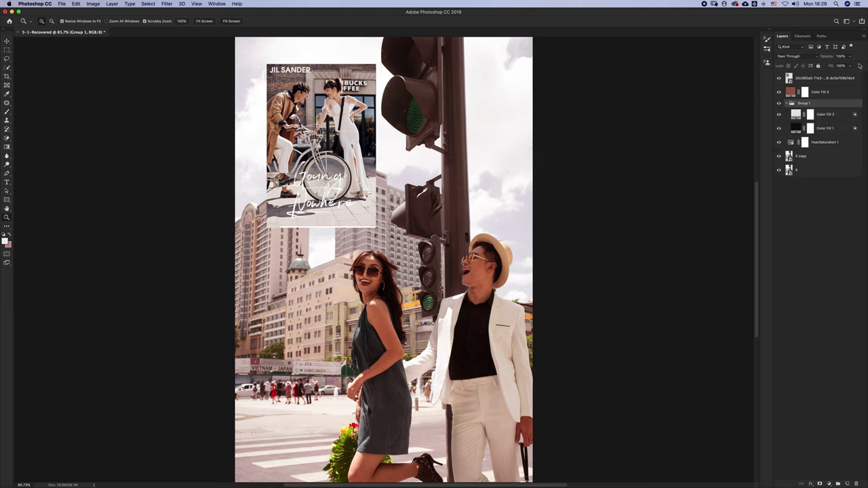
Raise the opacity of Color Fill 1 slightly and reduce the opacity of Color Fill 3 to about 68%
click(797, 115)
click(850, 58)
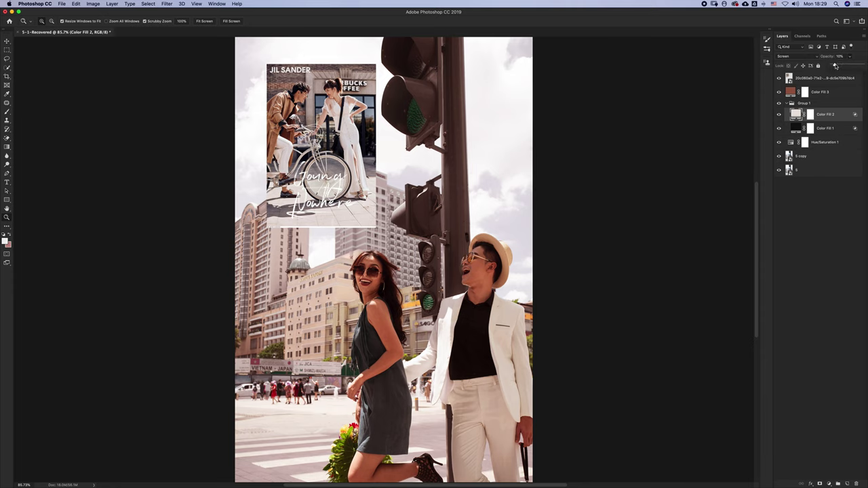
click(800, 128)
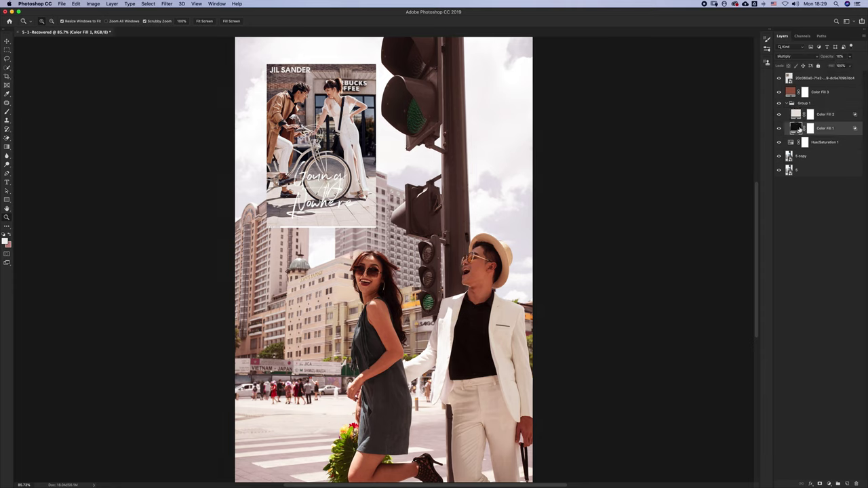
click(849, 59)
drag(834, 65, 837, 66)
click(778, 104)
click(778, 104)
click(790, 93)
mouse_move(852, 59)
mouse_down()
mouse_move(811, 65)
mouse_move(839, 65)
mouse_up()
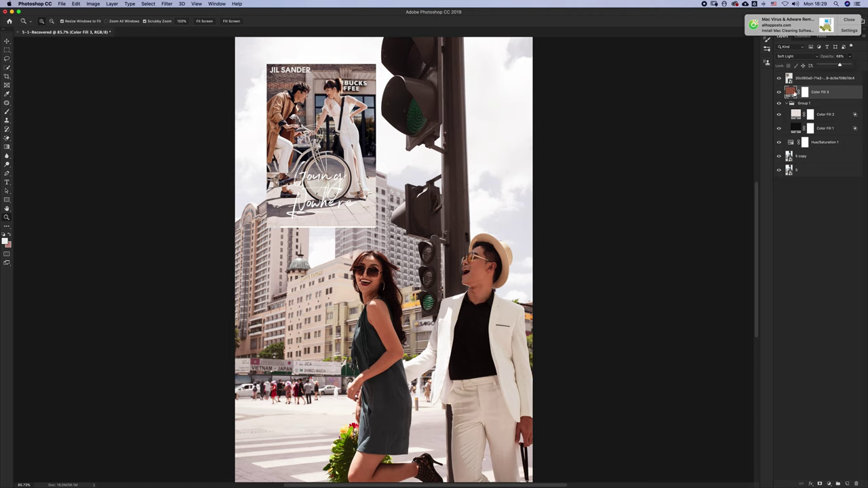
Group Color Fill 3, the fill group and the Hue/Saturation 1 layer together and name the group Am Mau
shift+click(791, 141)
key(super+g)
double_click(803, 89)
text(Am)
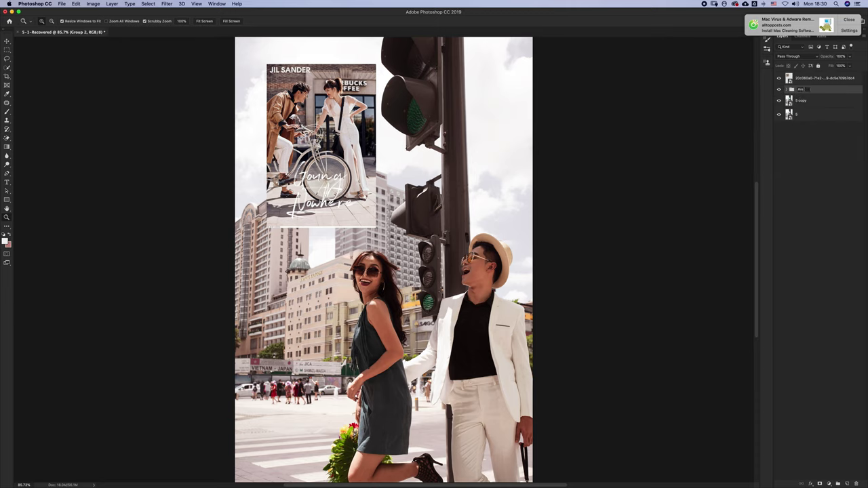
text( Mau)
key(Return)
Add a Selective Color adjustment layer above the Am Mau group and set its blend mode to Luminosity
click(829, 484)
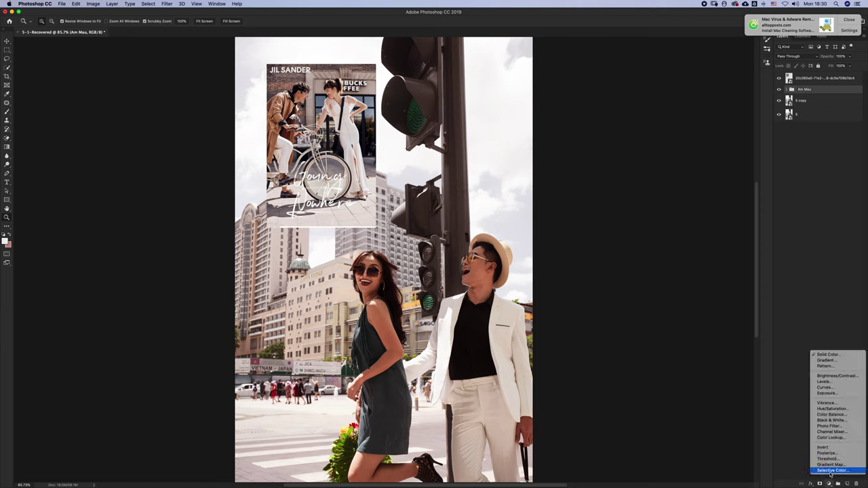
click(829, 471)
drag(600, 152, 615, 141)
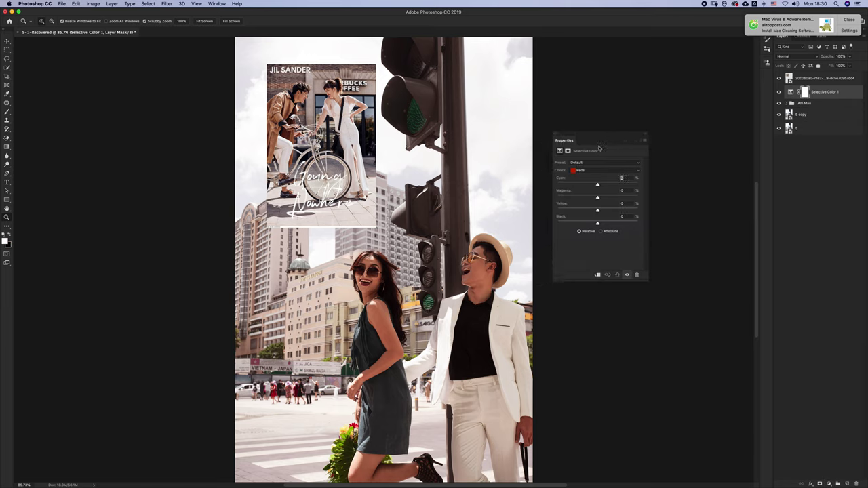
click(622, 177)
click(791, 56)
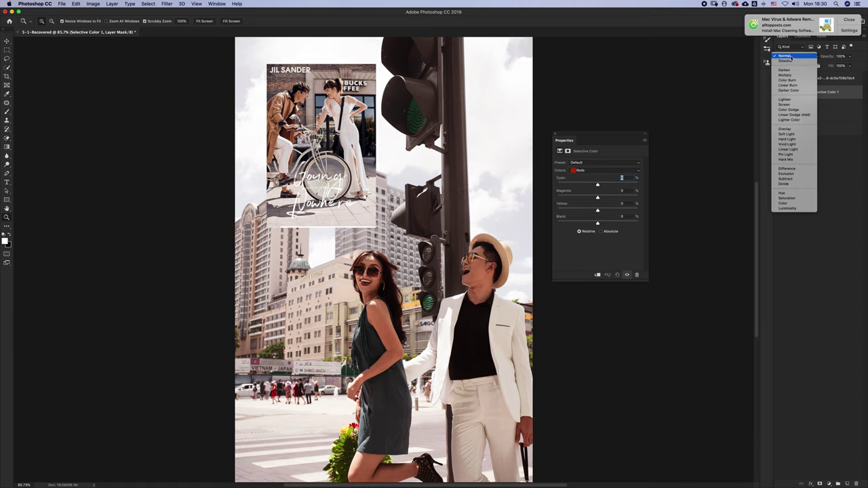
click(794, 208)
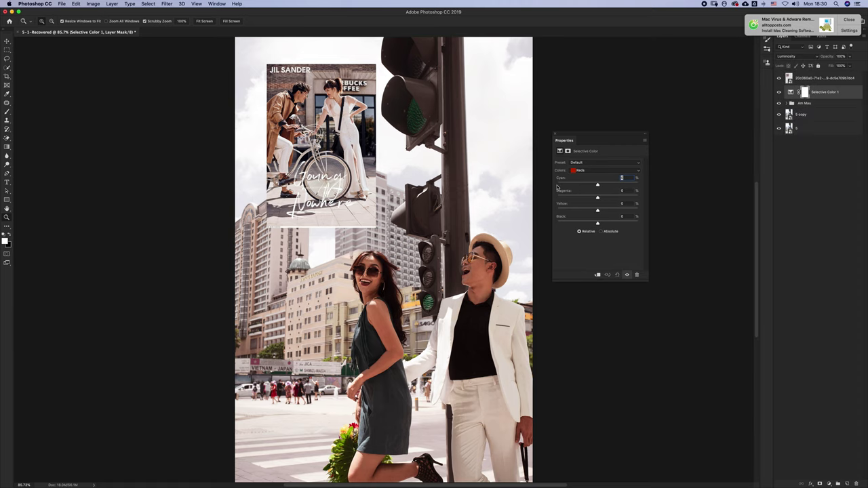
For the Neutrals of Selective Color 1, set cyan to about -15, yellow to -53 and black to -12, comparing before and after
click(592, 170)
click(596, 203)
drag(598, 212, 591, 185)
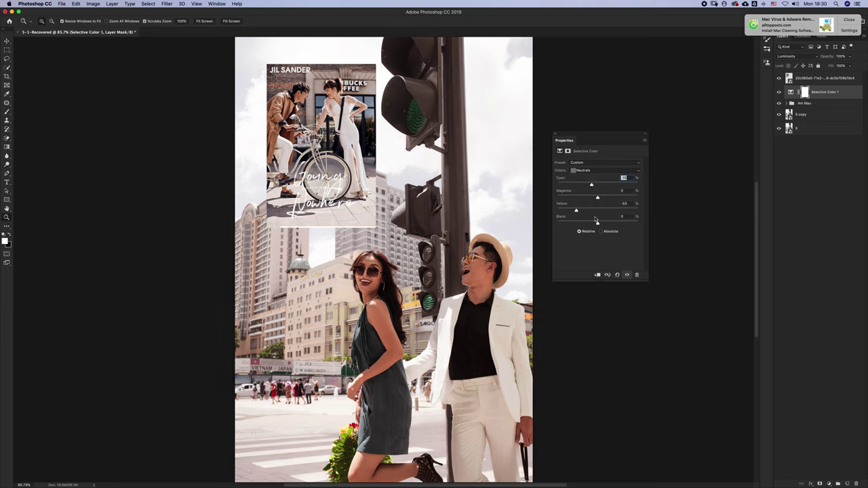
drag(596, 223, 593, 223)
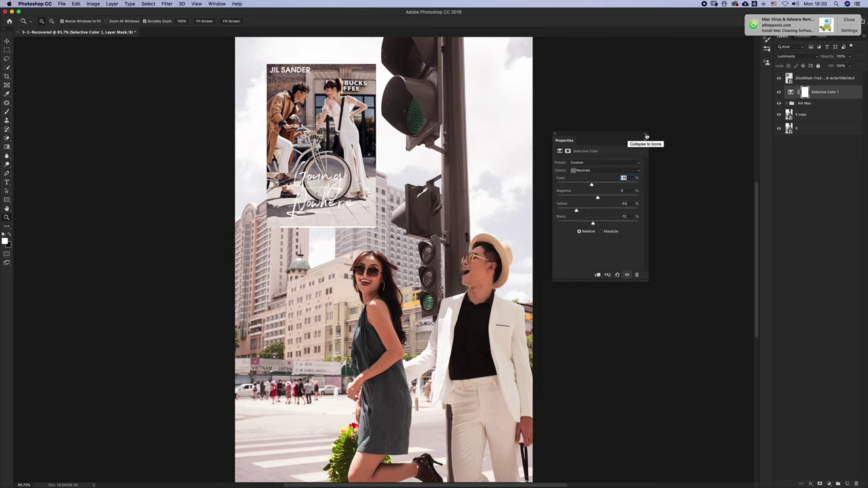
click(627, 274)
click(627, 274)
click(627, 275)
click(627, 275)
click(646, 136)
Add a second Selective Color adjustment layer above Selective Color 1 and set its blend mode to Saturation
click(828, 483)
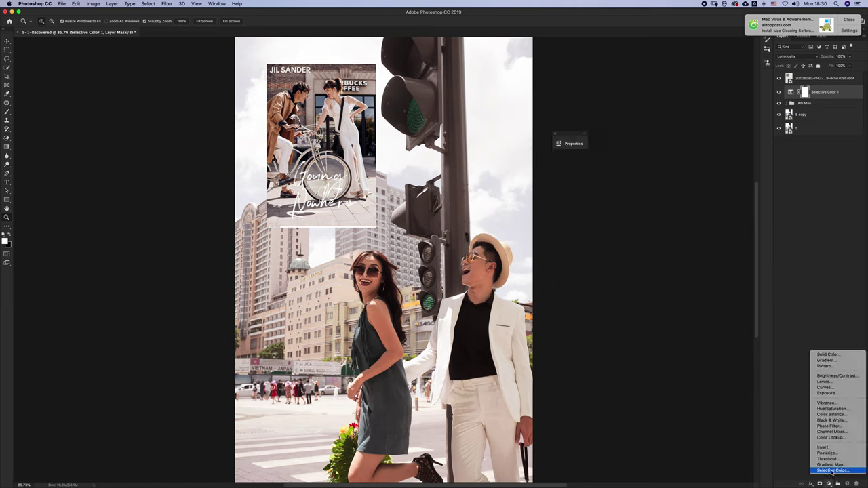
click(830, 471)
click(793, 56)
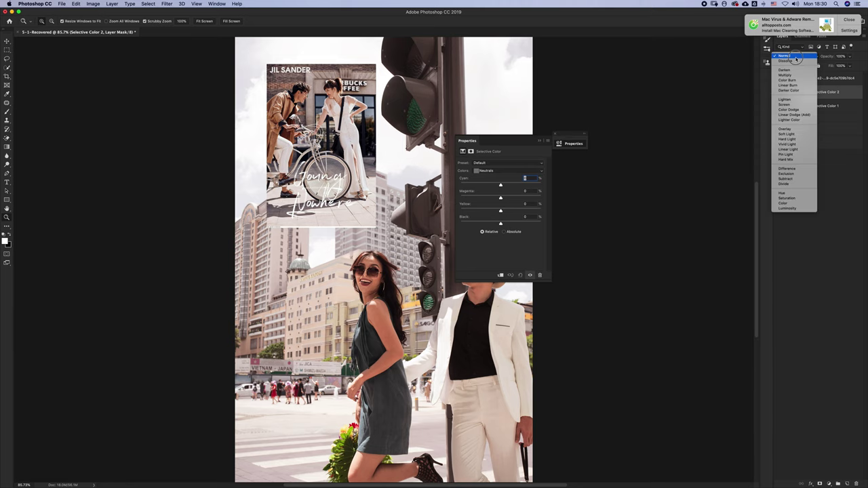
click(786, 198)
For the Reds of Selective Color 2, lower cyan and set magenta to +24, yellow to +17 and black to -10
drag(514, 143, 649, 139)
click(627, 167)
click(629, 132)
mouse_move(633, 181)
mouse_down()
mouse_move(615, 180)
mouse_move(655, 180)
mouse_move(617, 180)
mouse_up()
click(653, 270)
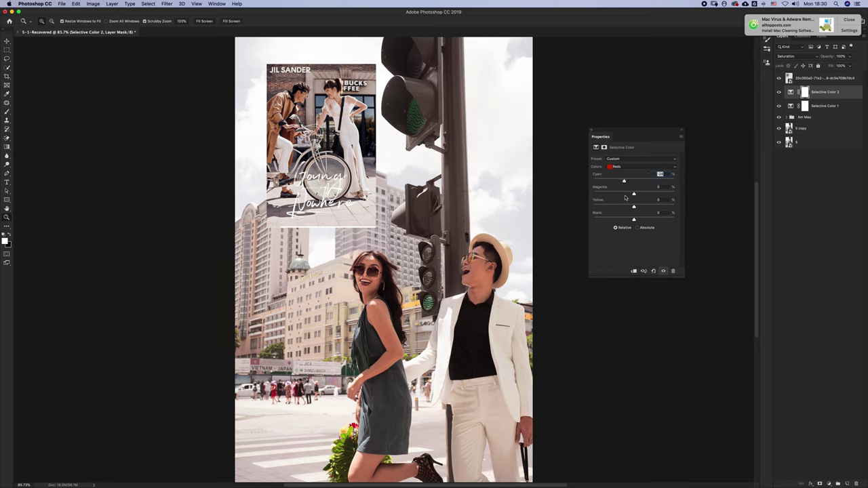
mouse_move(634, 194)
mouse_down()
mouse_move(621, 195)
mouse_move(644, 195)
mouse_move(607, 195)
mouse_move(651, 195)
mouse_move(605, 195)
mouse_move(644, 194)
mouse_move(599, 181)
mouse_move(666, 181)
mouse_move(619, 181)
mouse_move(646, 207)
mouse_move(620, 180)
mouse_move(630, 182)
mouse_up()
drag(633, 219, 630, 220)
click(682, 130)
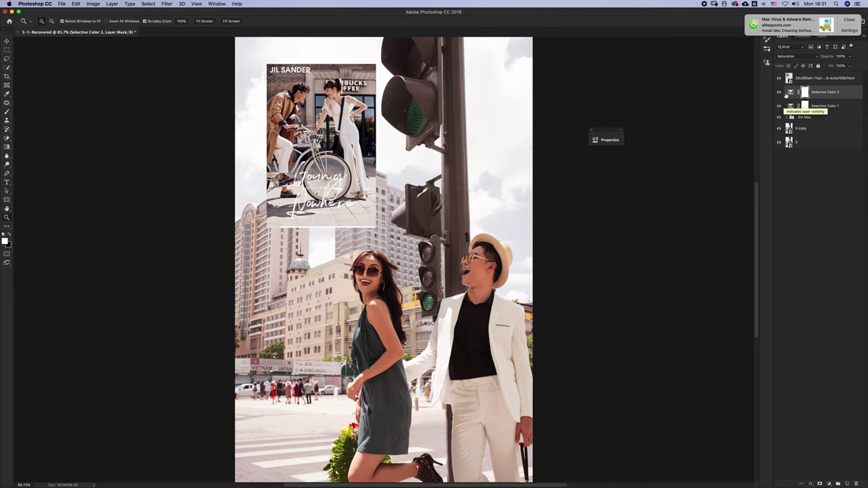
For the Reds of Selective Color 1, set cyan to about -51, magenta to -16, yellow to -39 and black to -3
click(790, 107)
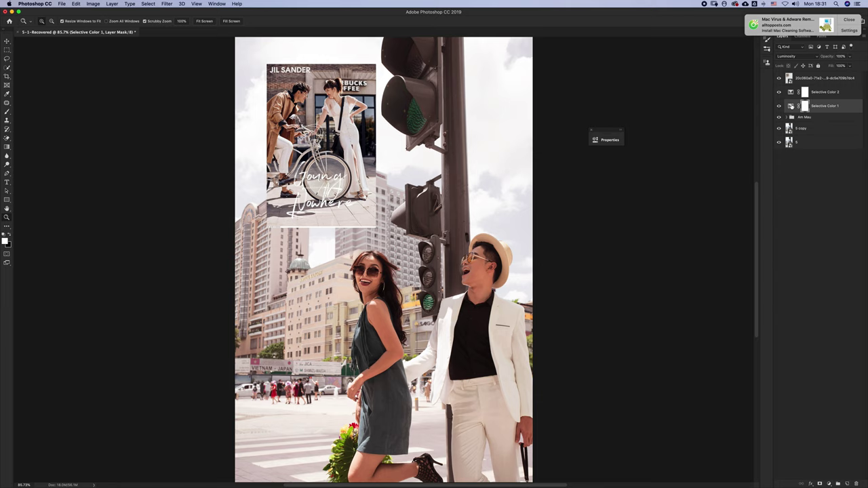
double_click(790, 107)
drag(556, 133, 647, 125)
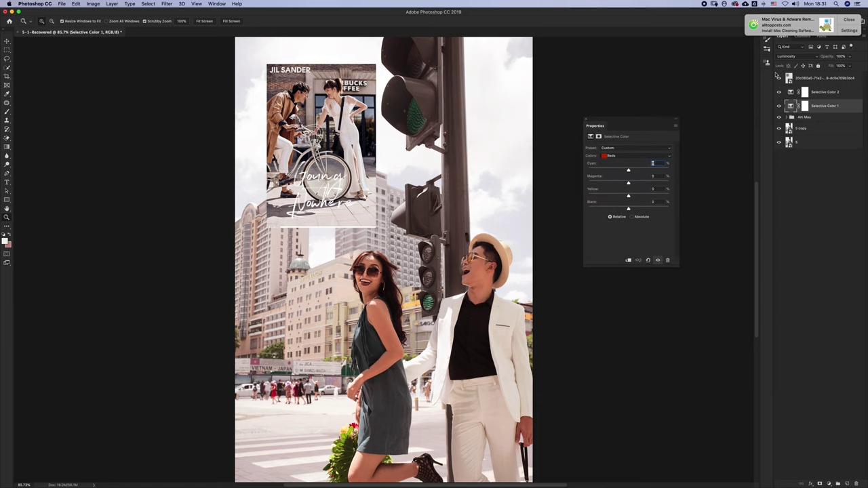
drag(628, 170, 628, 209)
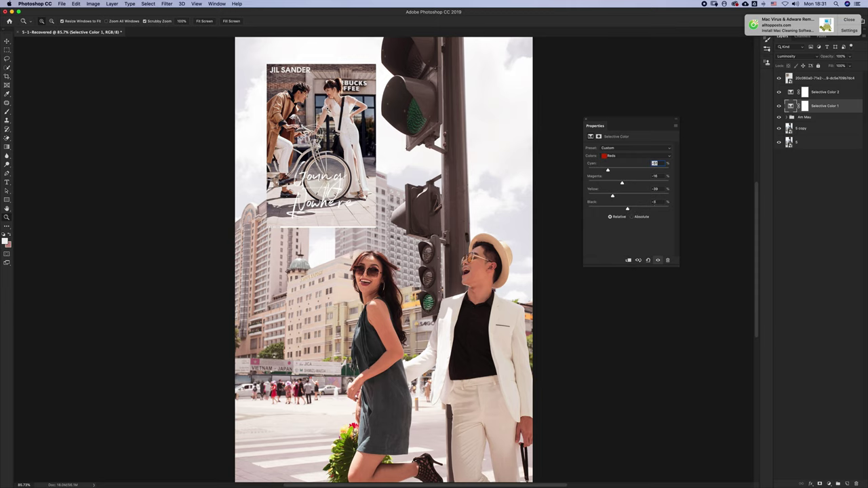
click(676, 121)
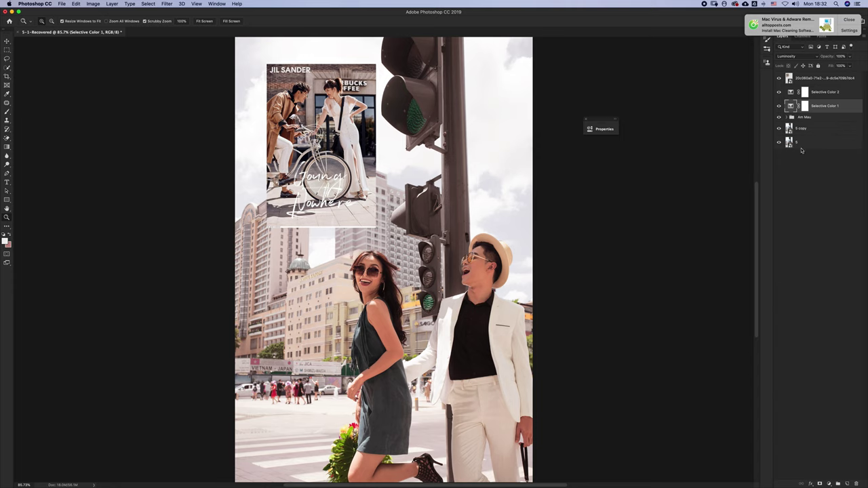
Add a third Selective Color adjustment layer above Selective Color 2 and fine-tune its Reds and Yellows
click(793, 94)
click(829, 483)
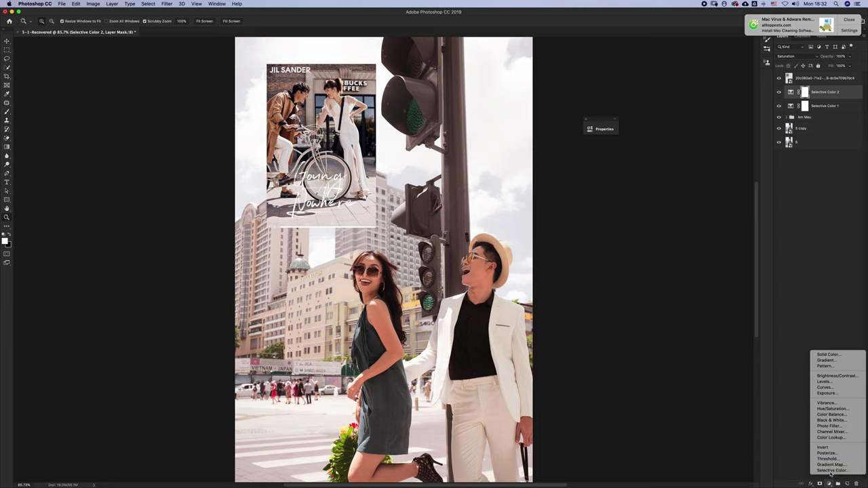
click(831, 470)
drag(540, 130, 647, 130)
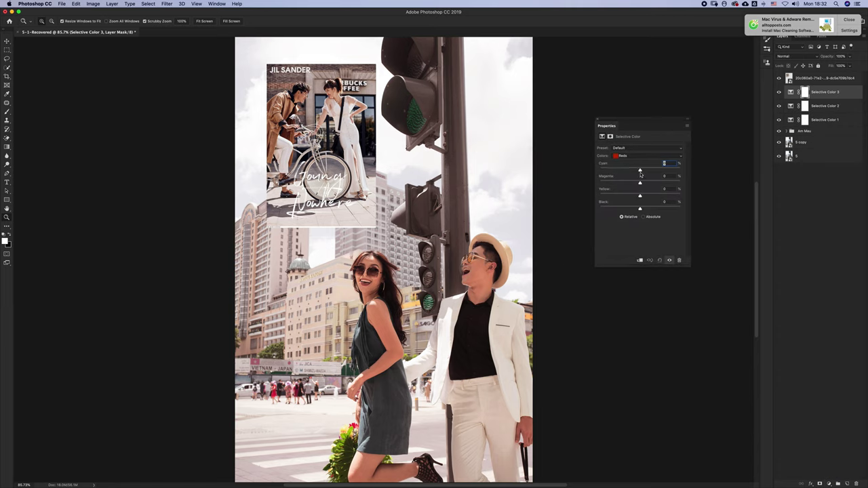
drag(640, 170, 644, 196)
click(634, 156)
click(634, 162)
drag(639, 170, 642, 197)
click(687, 120)
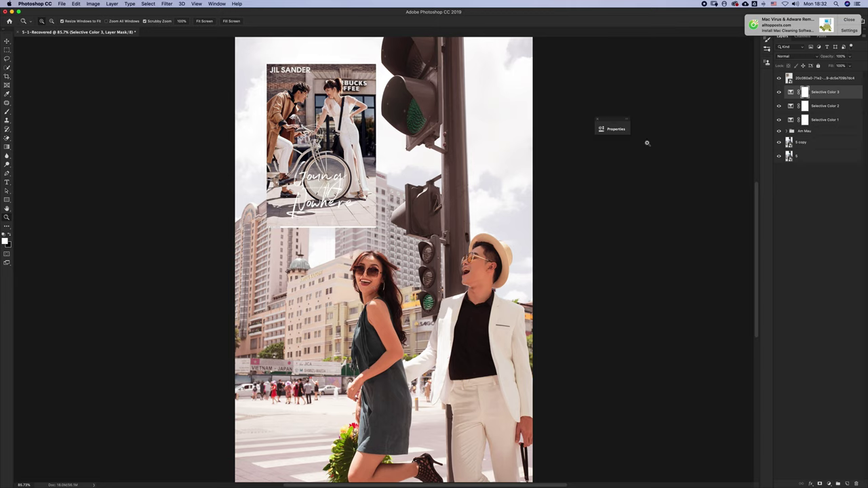
Rework the Reds of Selective Color 1 with cyan slightly above zero, magenta at -12 and black at +29
double_click(790, 119)
drag(572, 128, 610, 128)
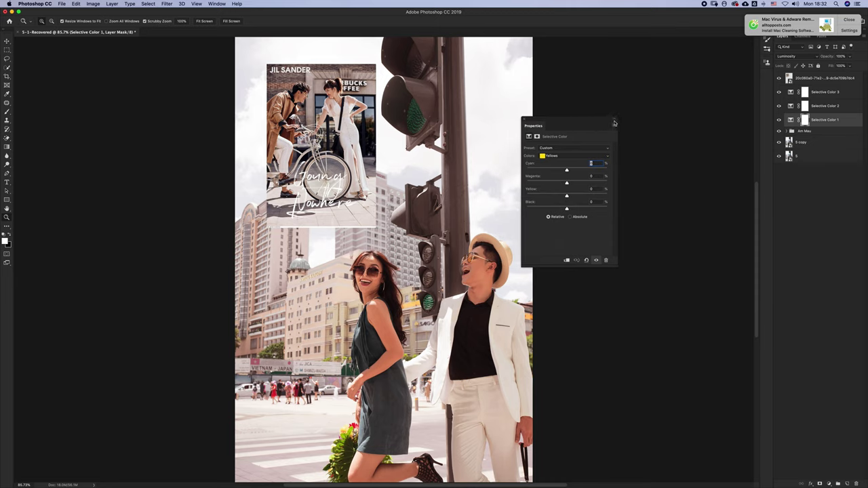
click(613, 122)
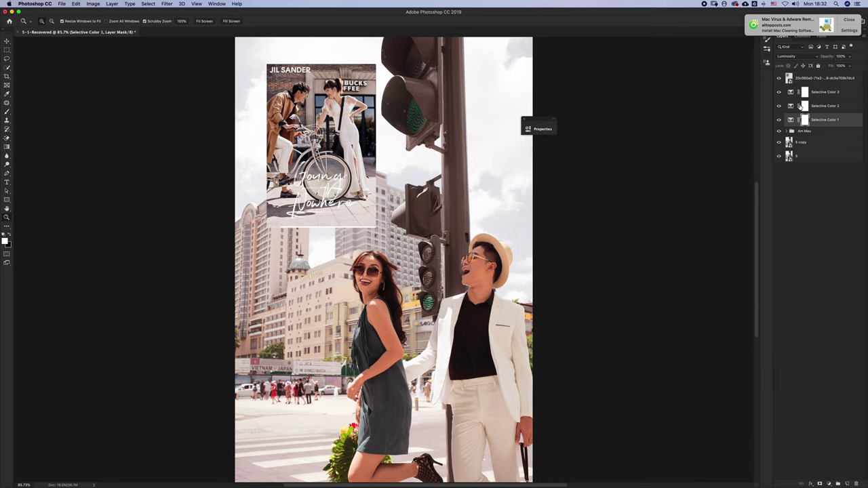
double_click(791, 120)
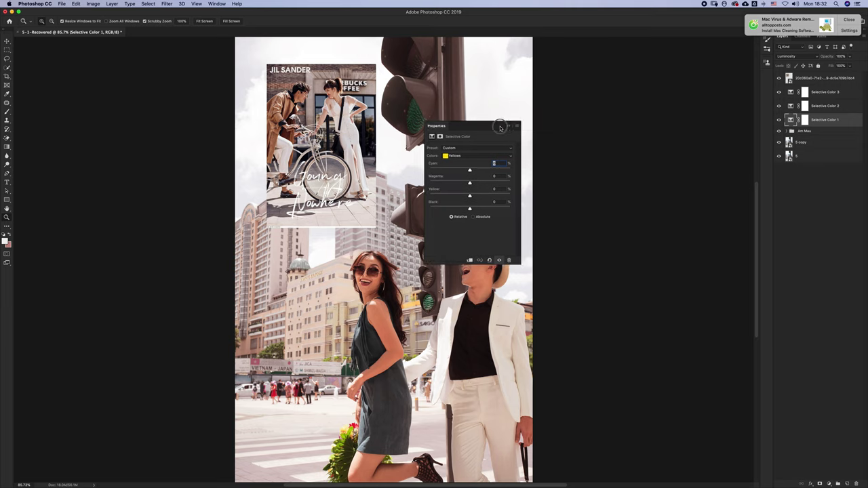
drag(482, 128, 642, 127)
click(618, 154)
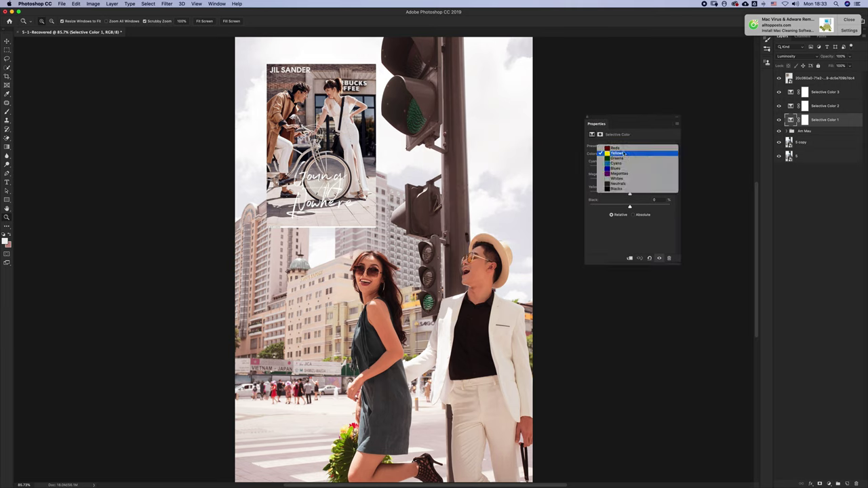
click(614, 148)
drag(613, 168, 631, 169)
drag(628, 207, 624, 181)
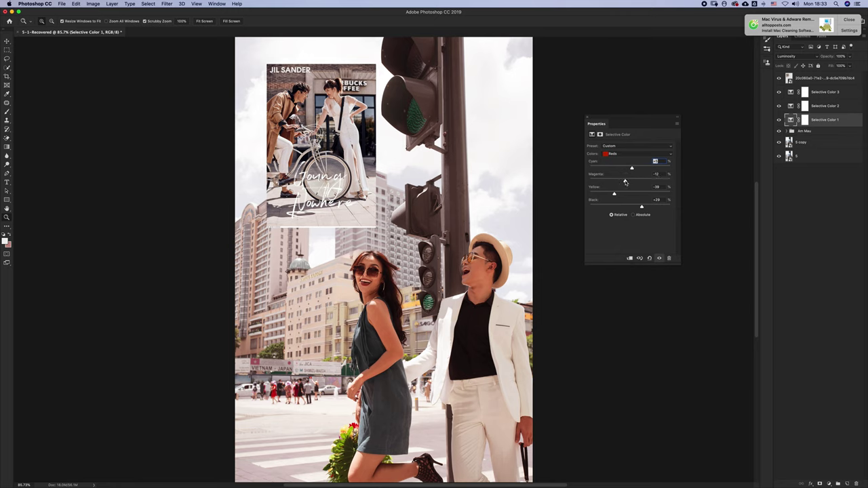
Change the Reds of Selective Color 2 to magenta +13 and yellow -18, and dismiss the desktop notifications
click(789, 107)
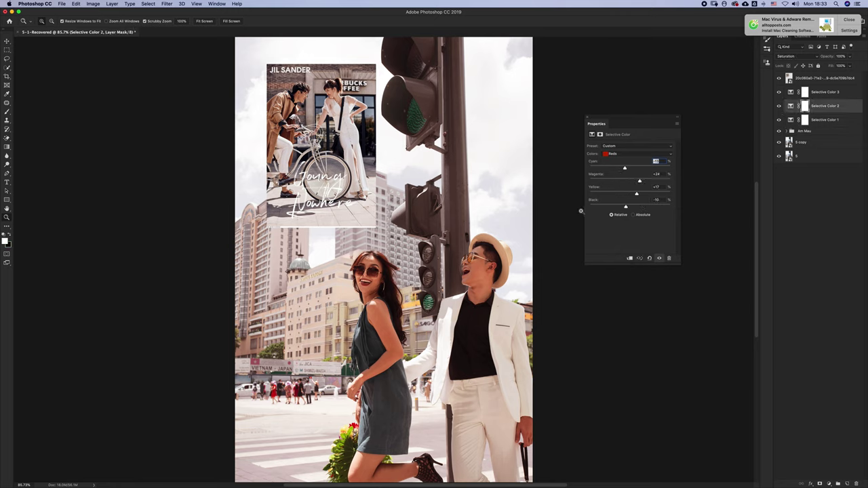
mouse_move(637, 195)
mouse_down()
mouse_move(615, 194)
mouse_move(634, 182)
mouse_up()
click(849, 19)
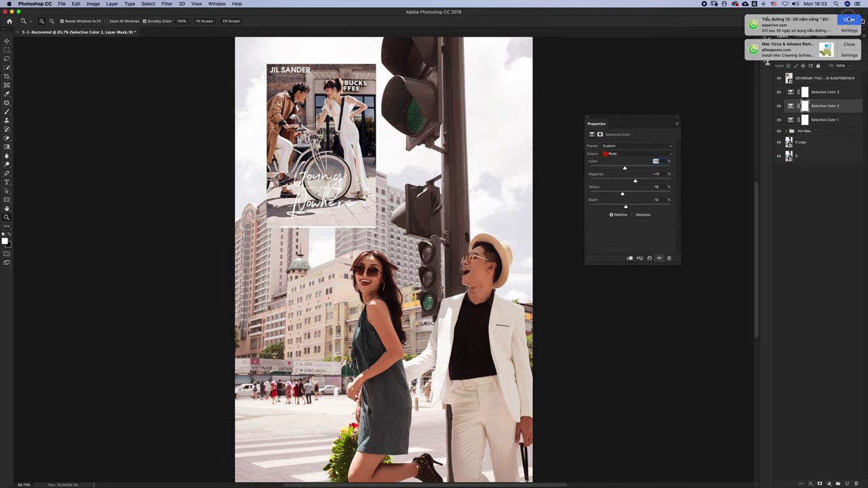
click(849, 19)
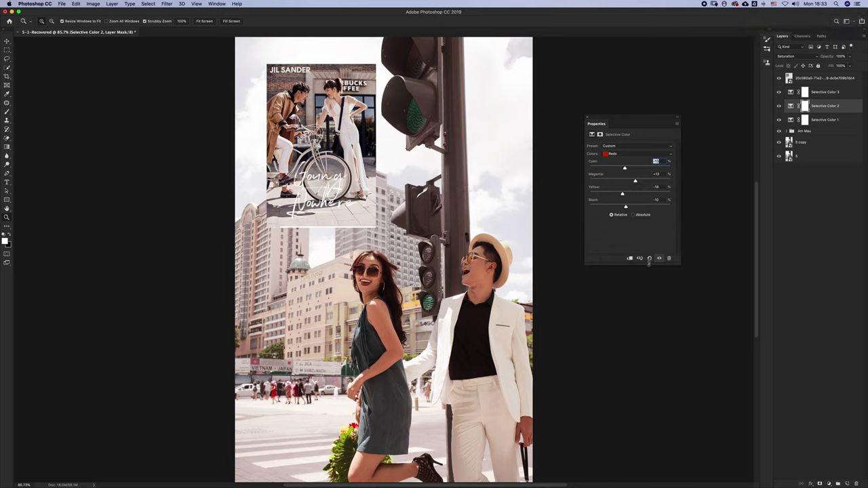
click(677, 118)
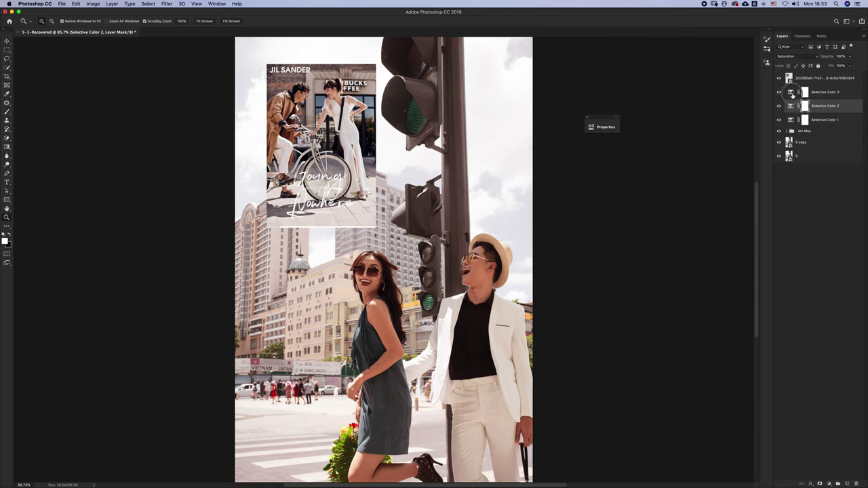
Group the three Selective Color layers with the Am Mau group and hide the new group to compare with the original photo
shift+click(792, 95)
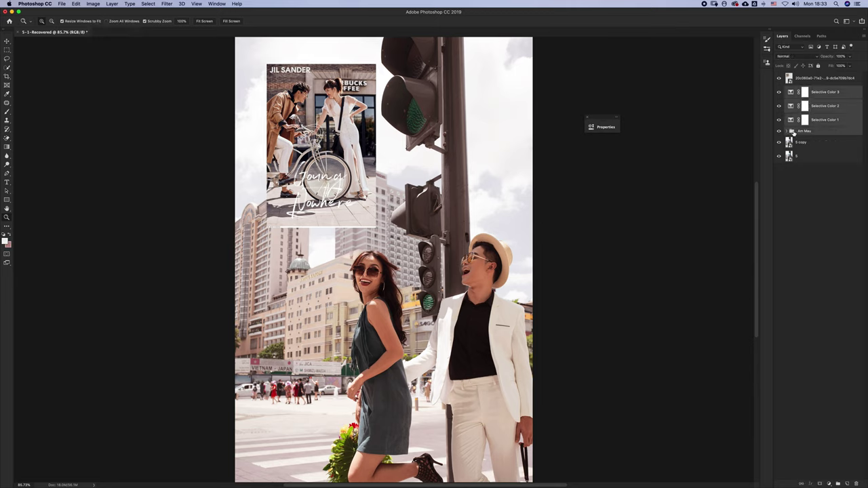
key(ctrl+g)
click(778, 89)
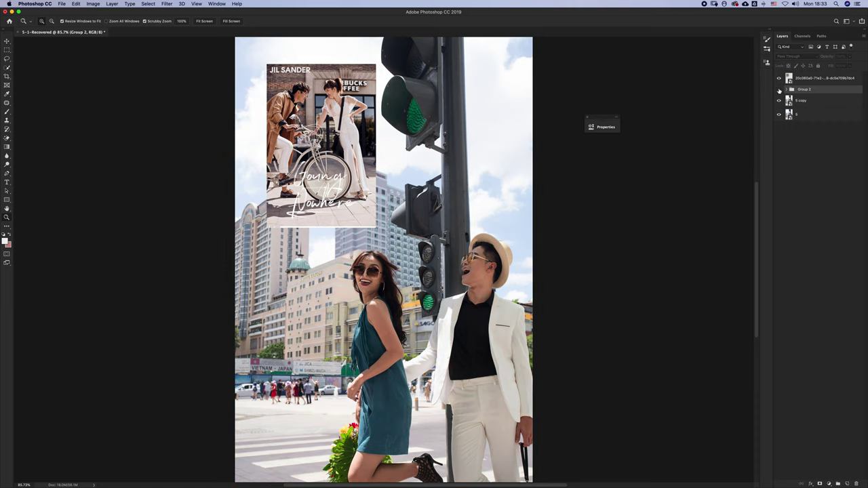
Toggle the visibility of Group 2 repeatedly to compare the graded photo with the original, leaving the group shown
click(778, 89)
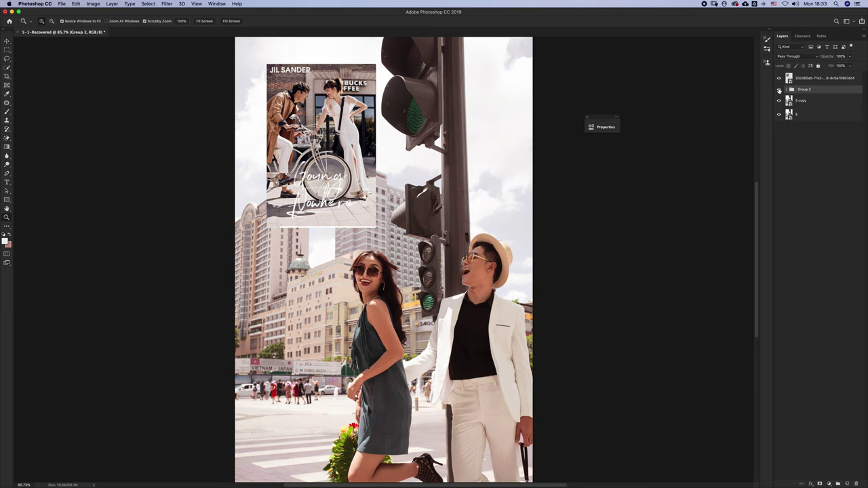
click(778, 89)
click(778, 89)
click(779, 89)
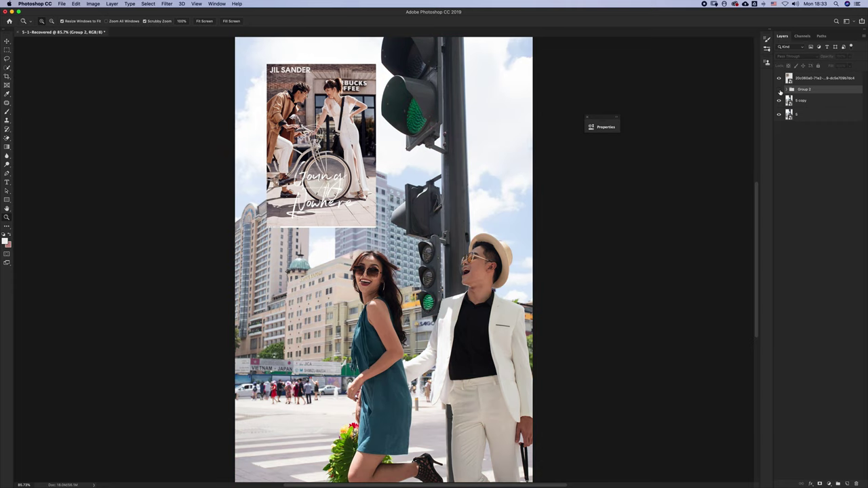
click(778, 89)
click(779, 89)
click(779, 89)
click(779, 90)
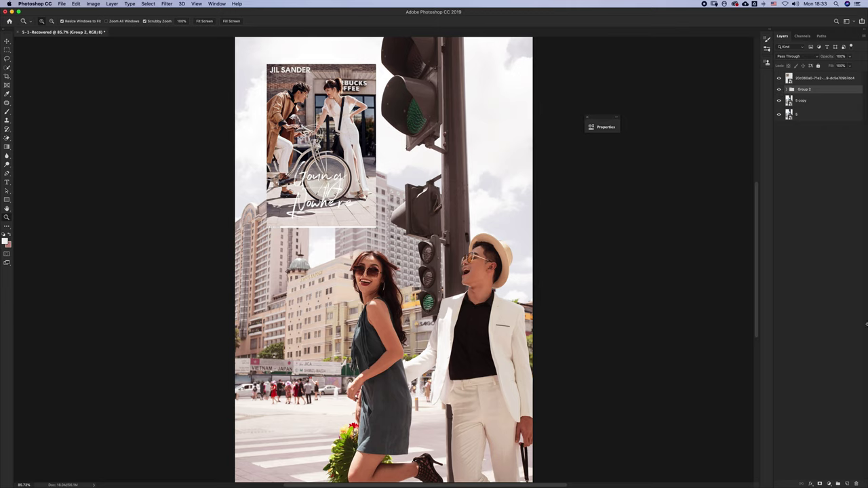
click(828, 483)
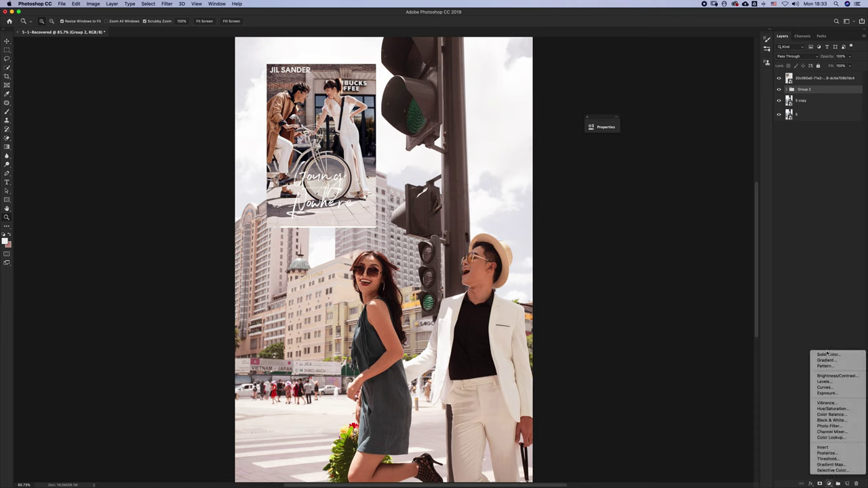
click(644, 313)
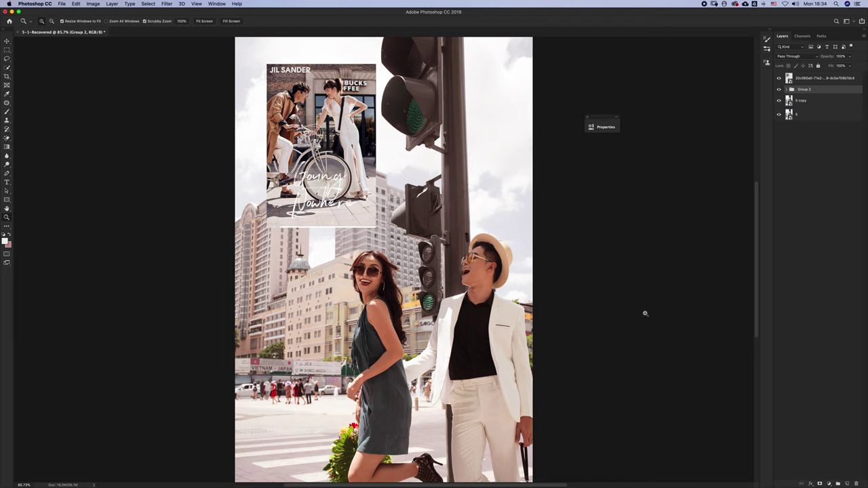
Hide and reshow Group 2 to check the finished grade against the ungraded photo and the JIL SANDER reference
click(778, 90)
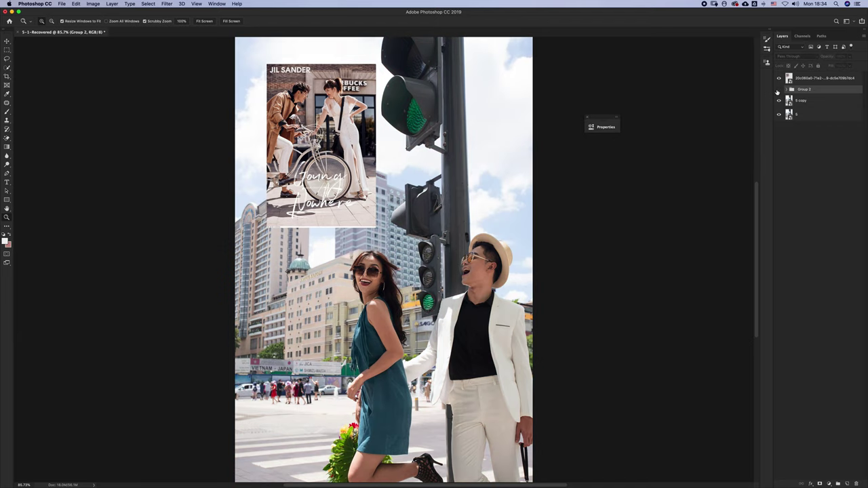
click(779, 89)
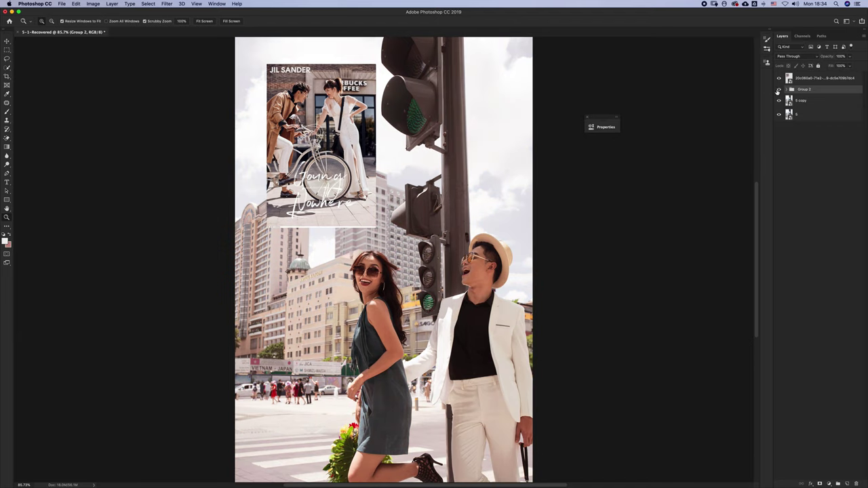
click(778, 90)
click(778, 90)
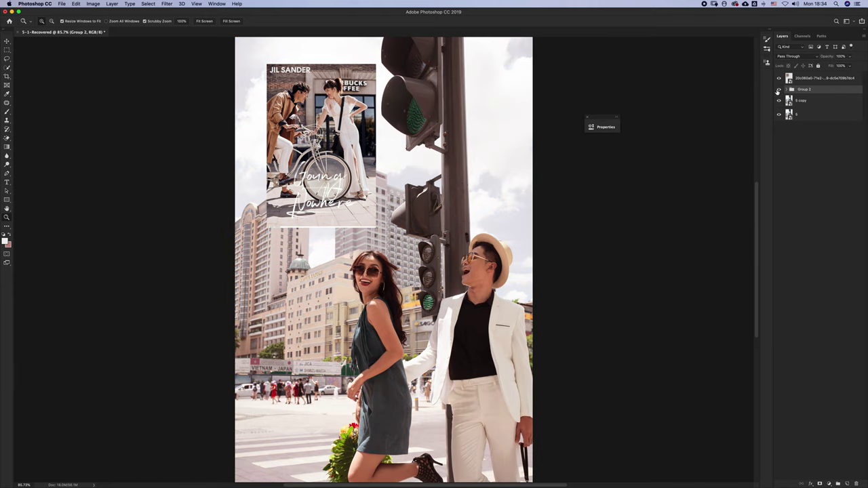